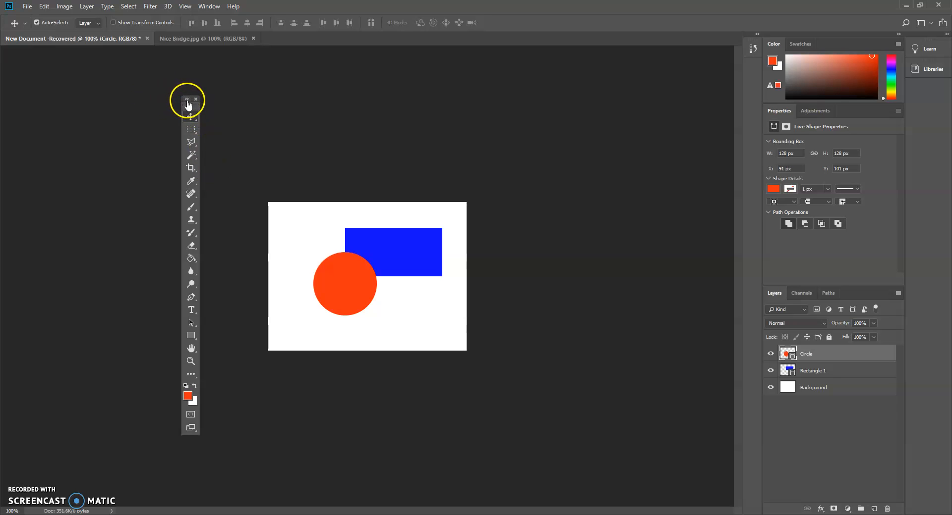
# Arrange the floating toolbox in two columns beside the canvas and move the orange circle to about X 103 px, Y 86 px
pyautogui.click(187, 99)
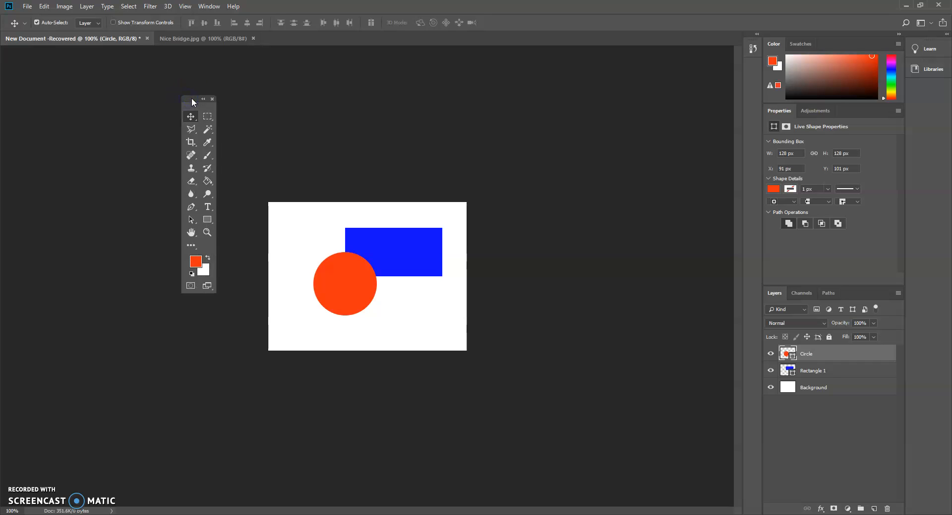
pyautogui.moveTo(193, 102); pyautogui.dragTo(221, 179)
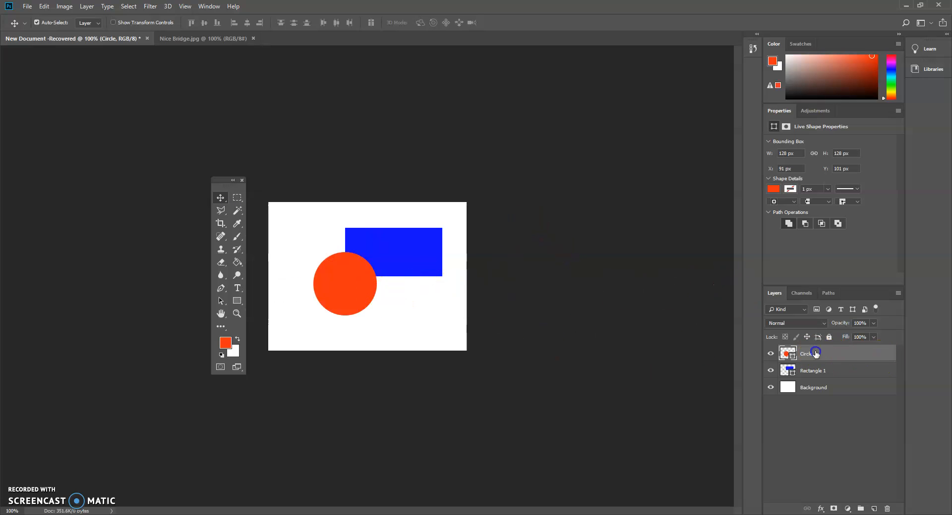
pyautogui.moveTo(355, 293)
pyautogui.mouseDown()
pyautogui.moveTo(410, 305)
pyautogui.moveTo(362, 286)
pyautogui.mouseUp()
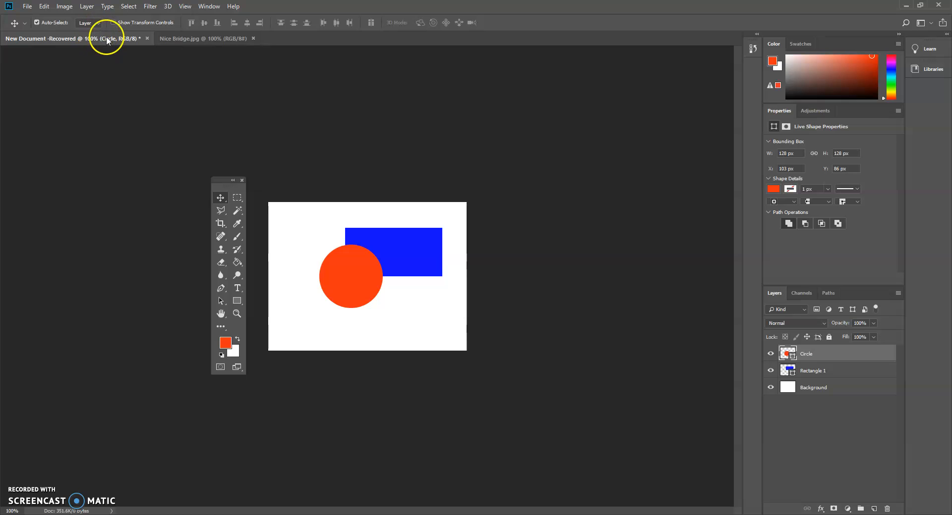
# Switch to the Nice Bridge.jpg document and move the floating toolbox off the picture
pyautogui.click(187, 39)
pyautogui.moveTo(226, 180); pyautogui.dragTo(76, 180)
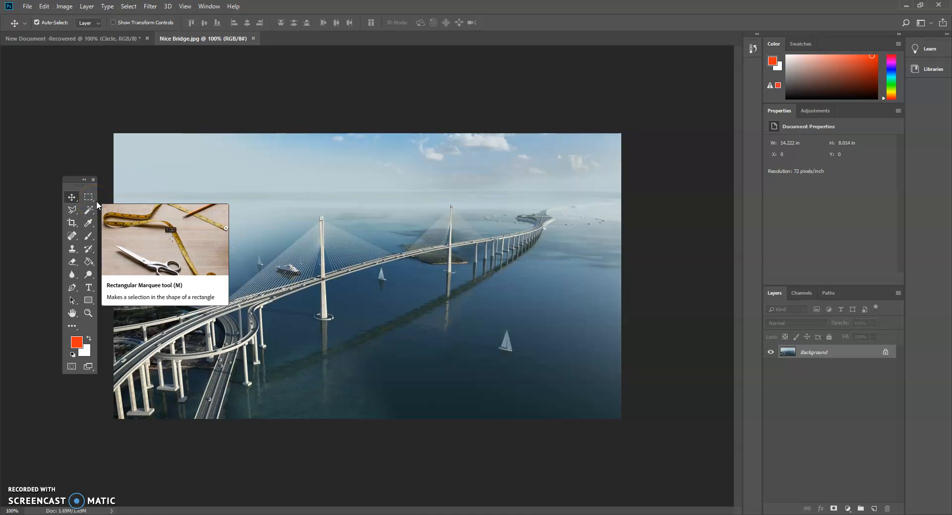
# Activate the Rectangular Marquee Tool from the marquee tool group
pyautogui.click(93, 200)
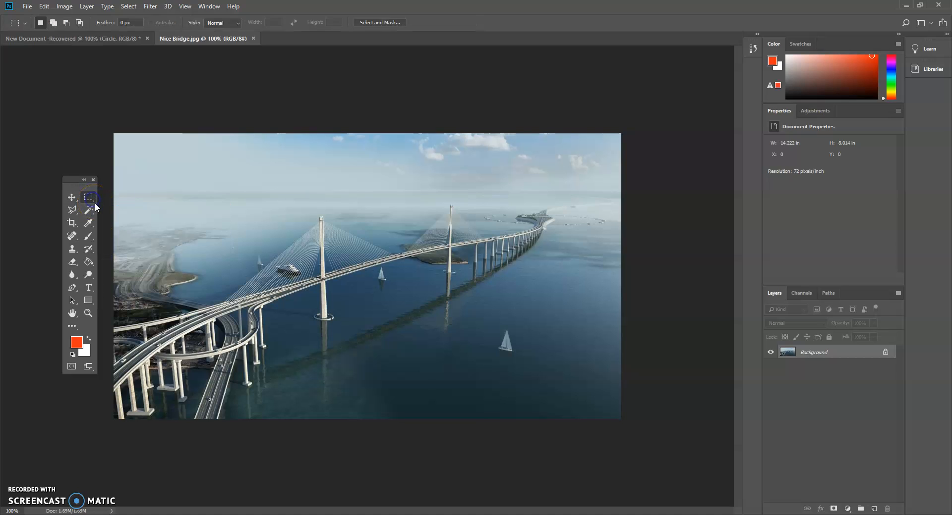
pyautogui.rightClick(93, 198)
pyautogui.click(124, 199)
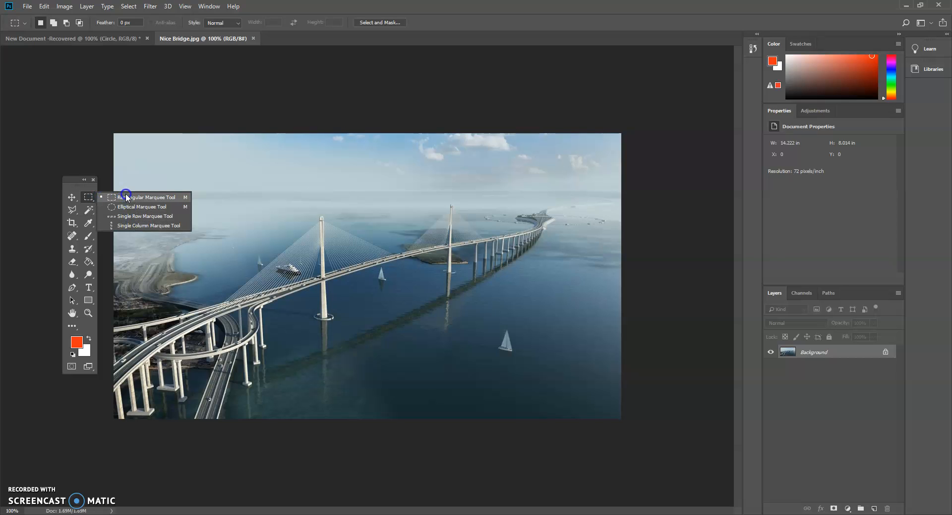
pyautogui.click(125, 195)
pyautogui.rightClick(90, 198)
pyautogui.click(115, 199)
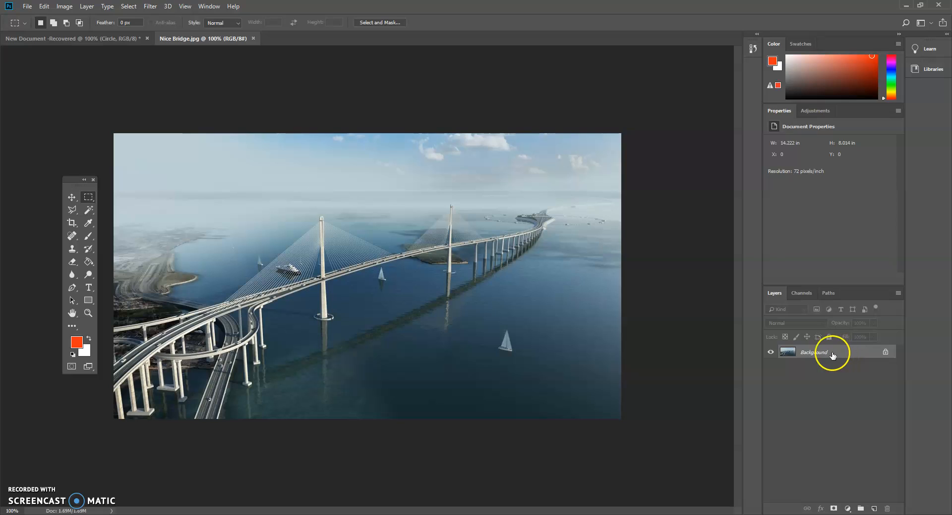
# Duplicate the Background layer and hide the original Background layer
pyautogui.moveTo(853, 353); pyautogui.dragTo(875, 509)
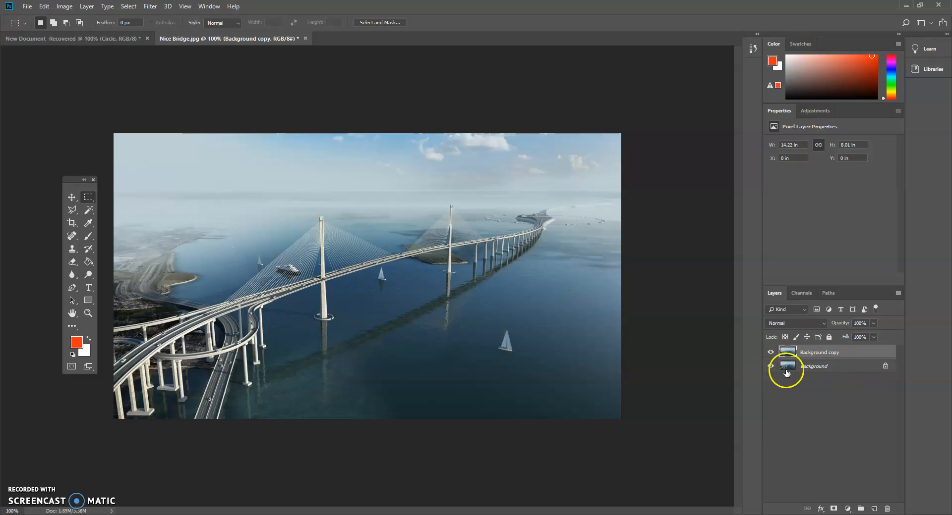
pyautogui.click(771, 367)
# Select a rectangular area around the nearer bridge tower on the Background copy layer and delete its pixels
pyautogui.rightClick(88, 197)
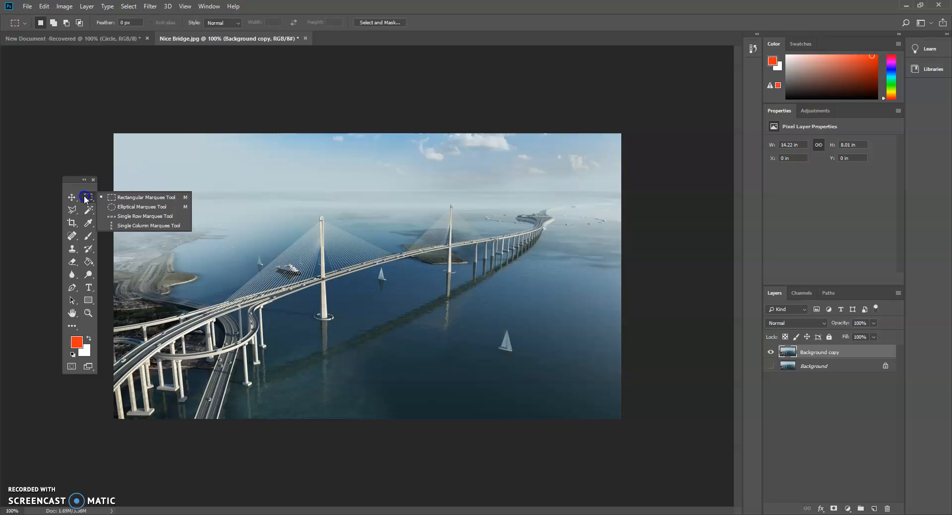
pyautogui.click(113, 197)
pyautogui.moveTo(266, 202); pyautogui.dragTo(408, 313)
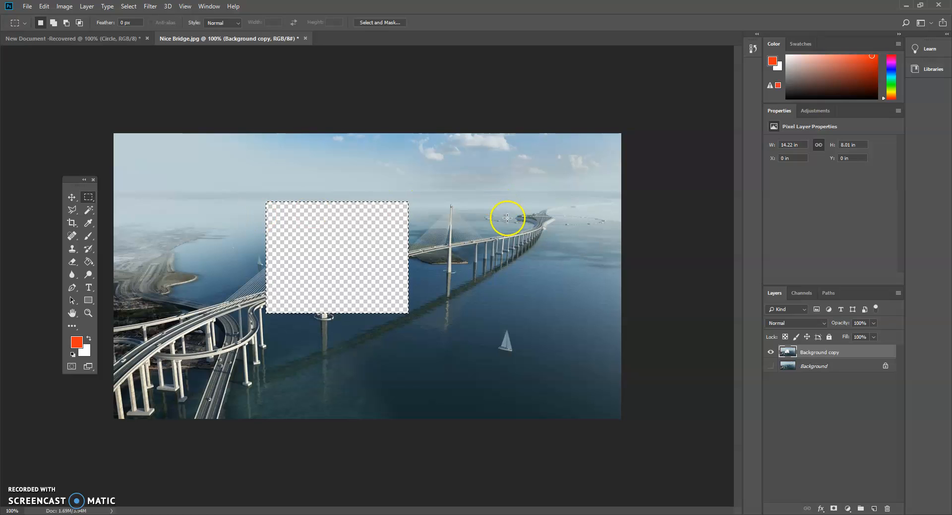
# Undo the clearing of the rectangular area and drop the selection
pyautogui.click(44, 6)
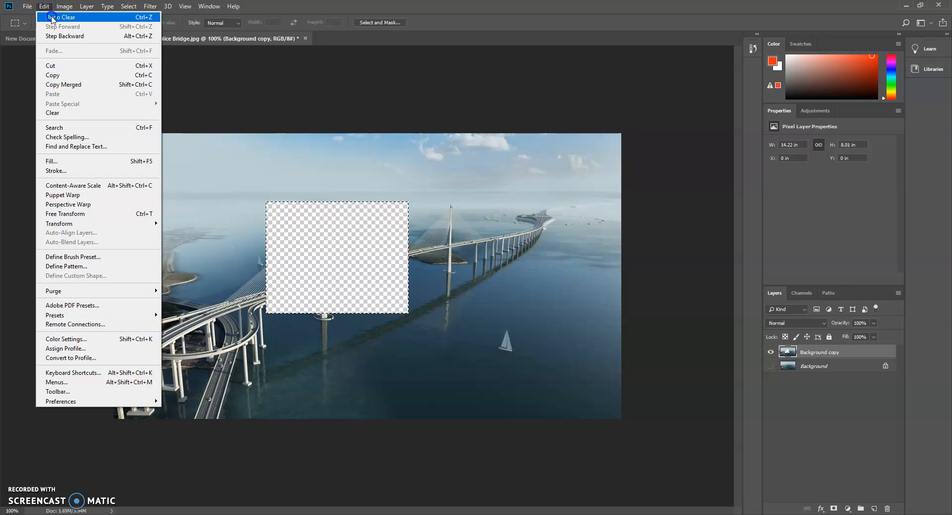
pyautogui.click(52, 19)
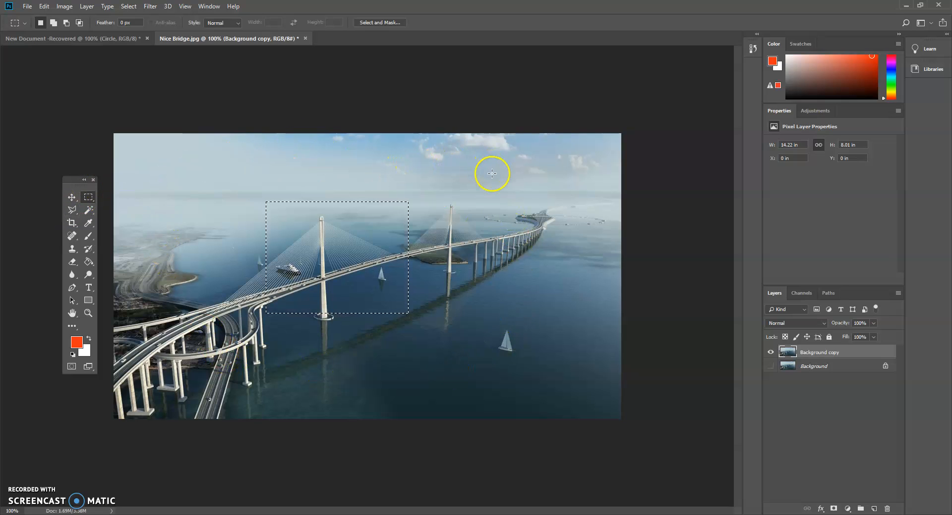
pyautogui.click(530, 165)
# Draw a freehand Lasso selection around the nearer bridge tower and delete the pixels inside it
pyautogui.click(73, 213)
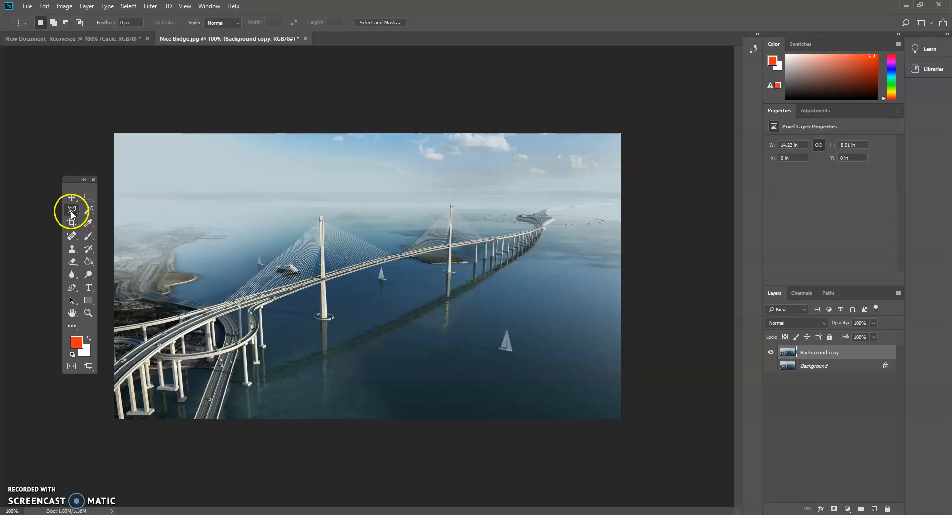
pyautogui.click(94, 211)
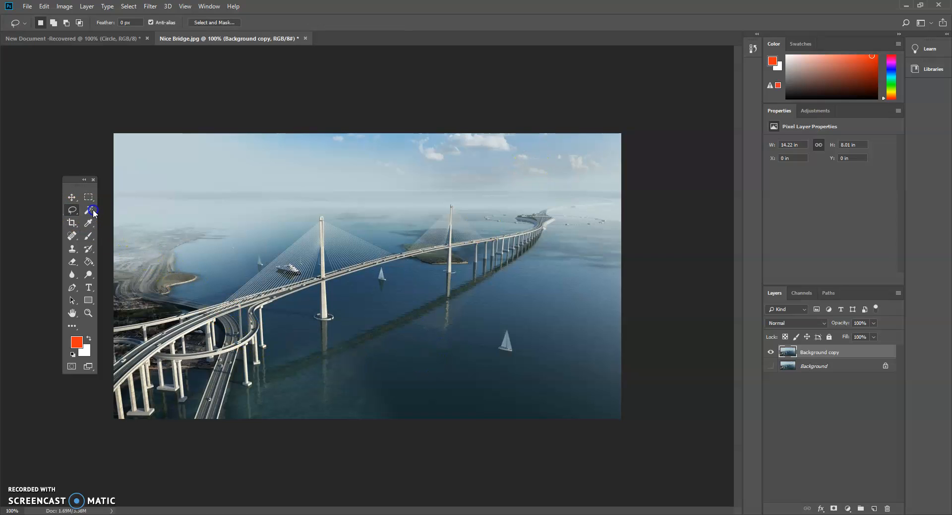
pyautogui.click(69, 213)
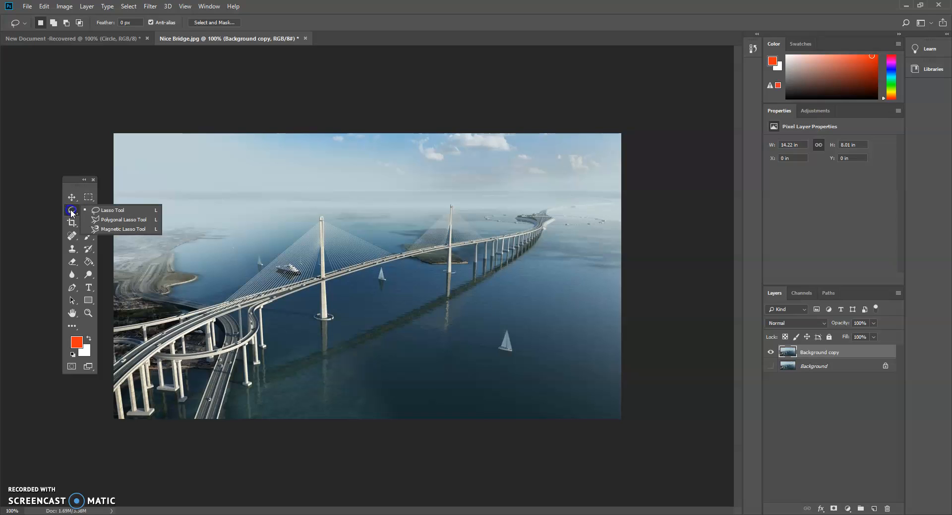
pyautogui.click(98, 211)
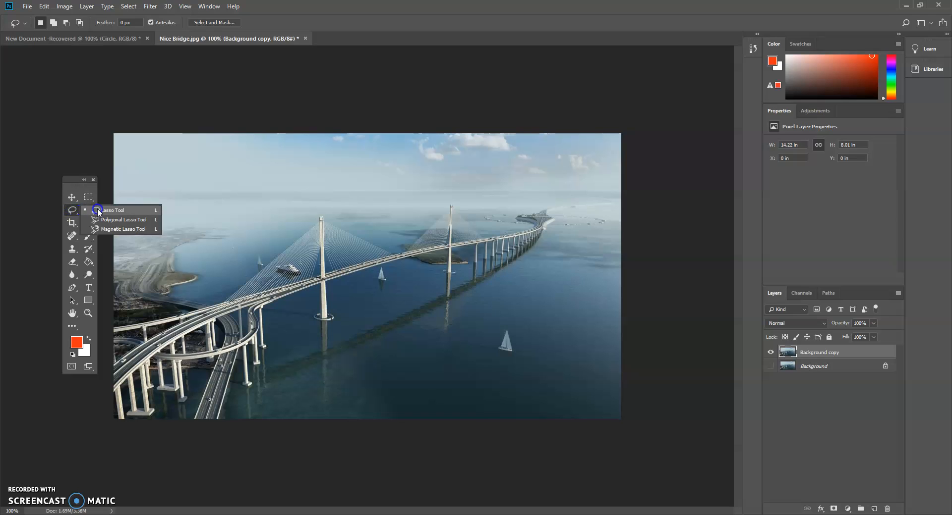
pyautogui.moveTo(367, 198); pyautogui.dragTo(298, 189)
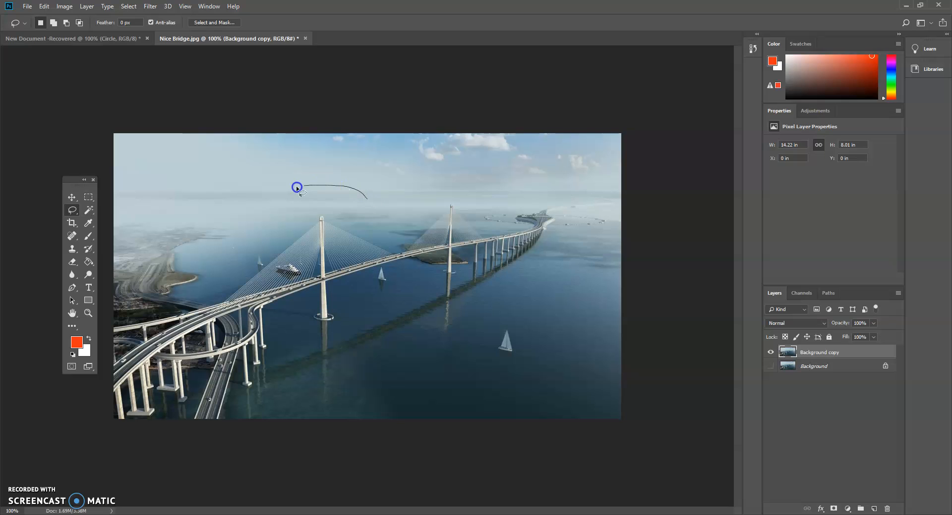
pyautogui.moveTo(256, 251)
pyautogui.mouseDown()
pyautogui.moveTo(341, 358)
pyautogui.moveTo(388, 295)
pyautogui.moveTo(390, 193)
pyautogui.moveTo(369, 197)
pyautogui.mouseUp()
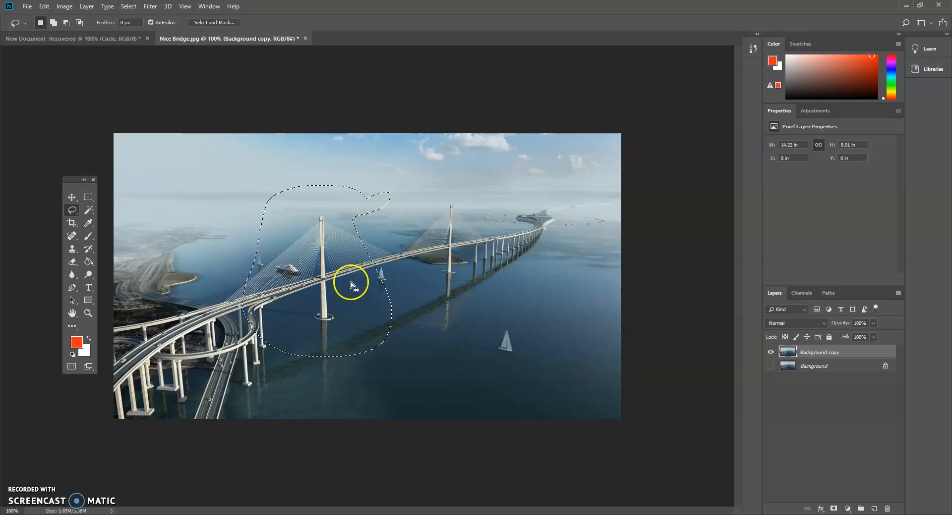
pyautogui.press('Delete')
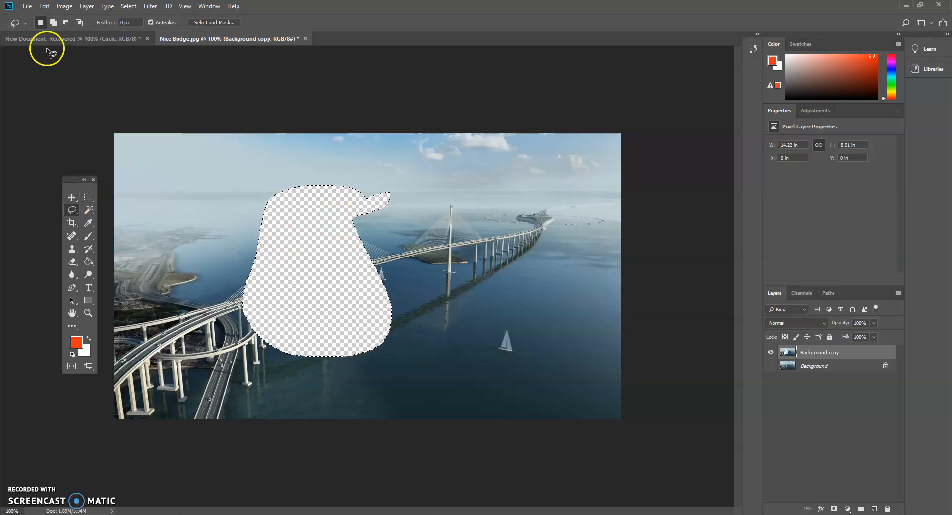
# Undo the clearing of the lasso area and deselect the freehand outline
pyautogui.click(43, 6)
pyautogui.click(49, 17)
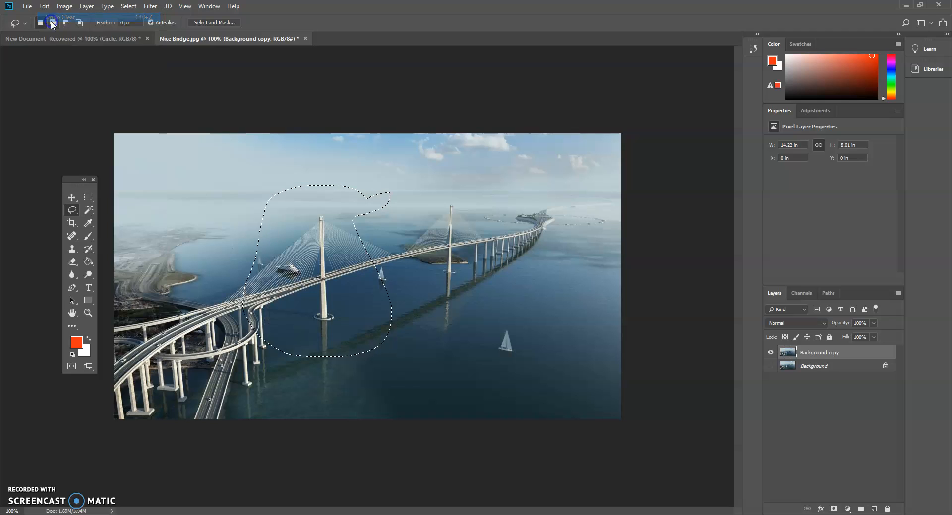
pyautogui.click(88, 197)
pyautogui.click(145, 178)
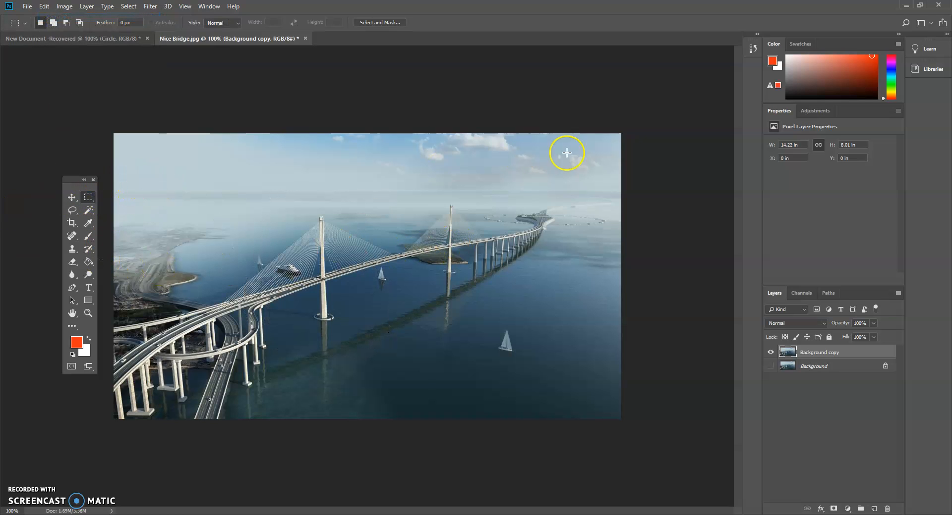
# Sample the large sailboat and several areas of water with the Magic Wand to select similar colours
pyautogui.click(89, 211)
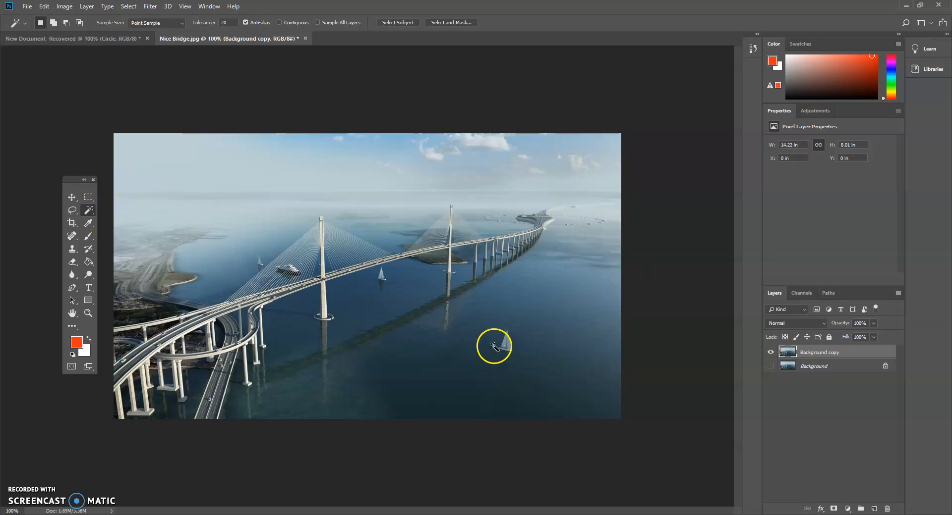
pyautogui.click(506, 343)
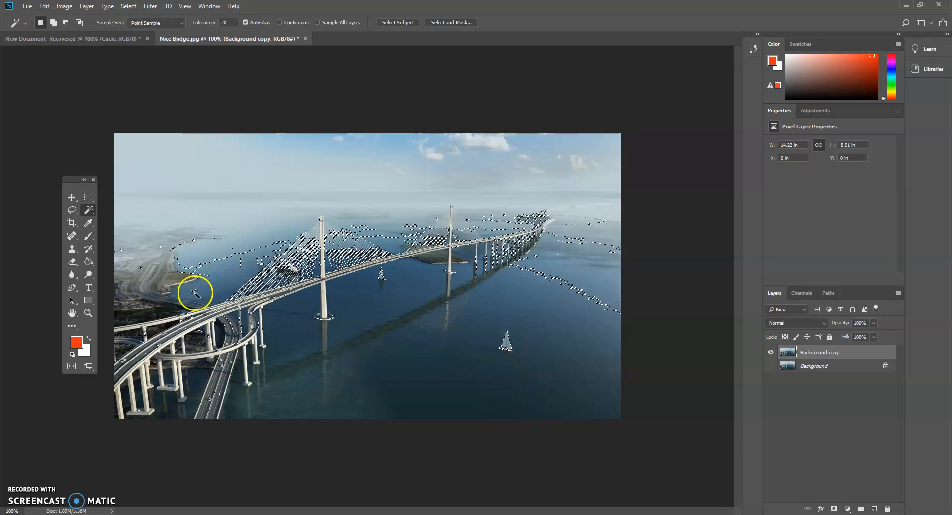
pyautogui.click(495, 347)
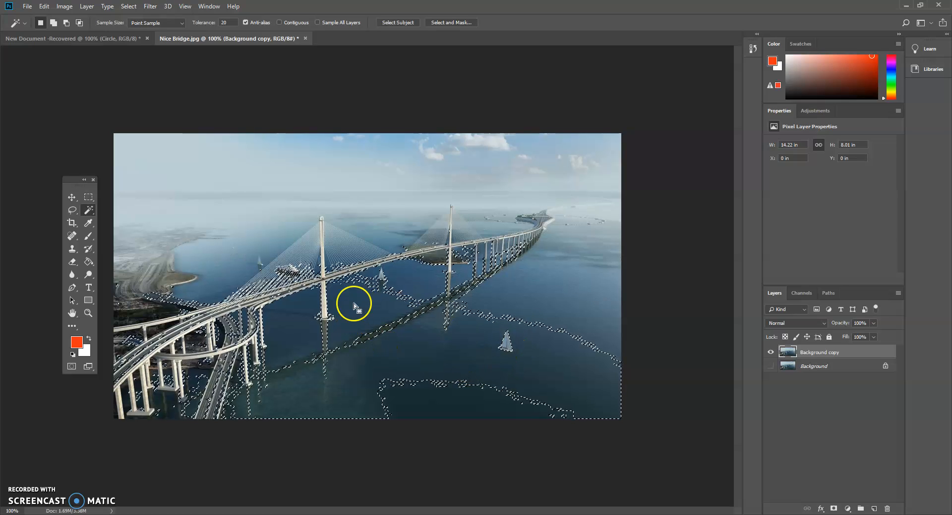
pyautogui.click(223, 263)
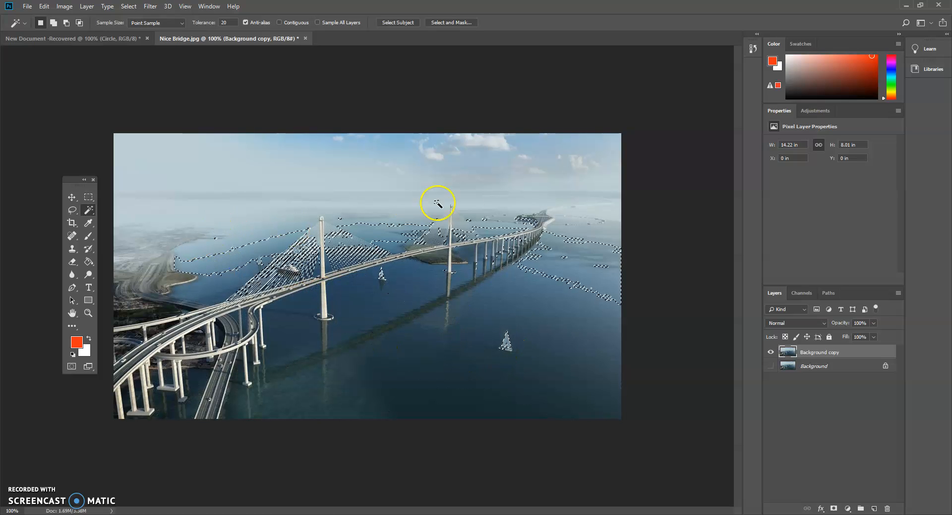
pyautogui.click(494, 318)
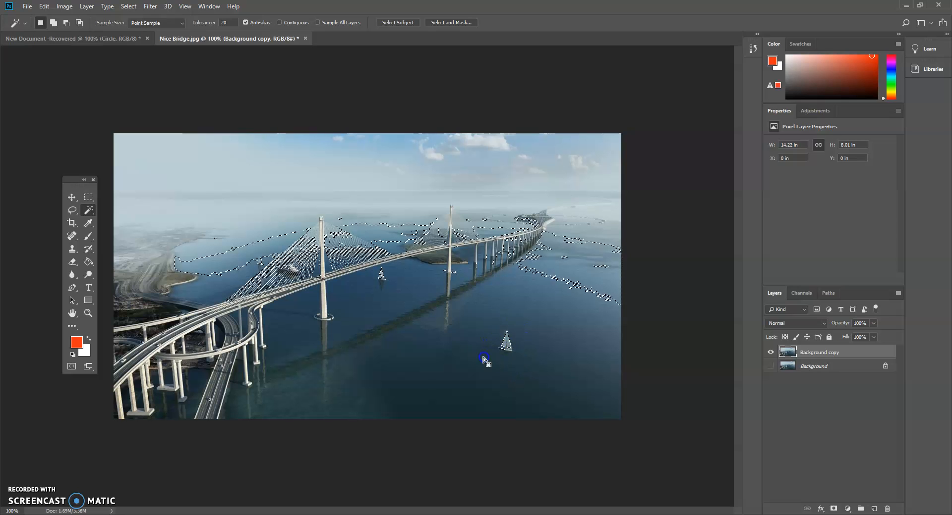
# Switch to the Quick Selection and Move tools and deselect the Magic Wand selection
pyautogui.rightClick(90, 213)
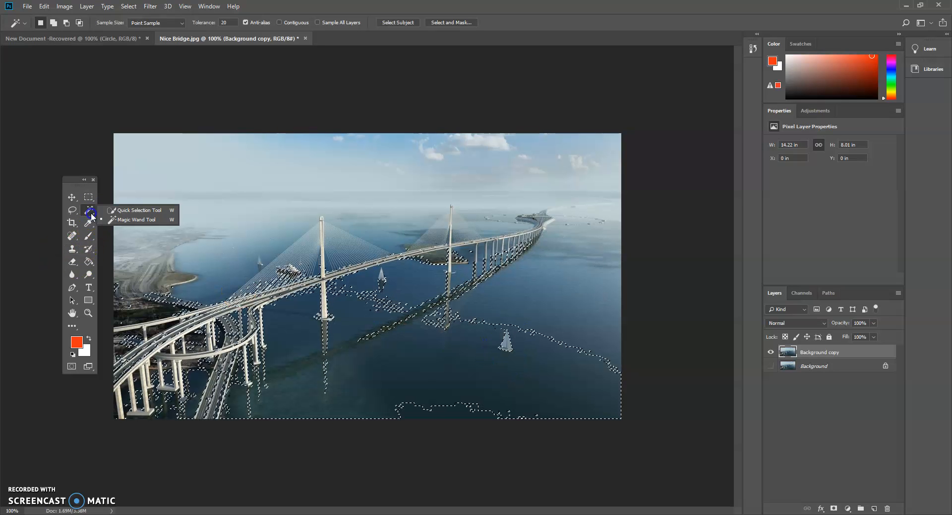
pyautogui.click(123, 213)
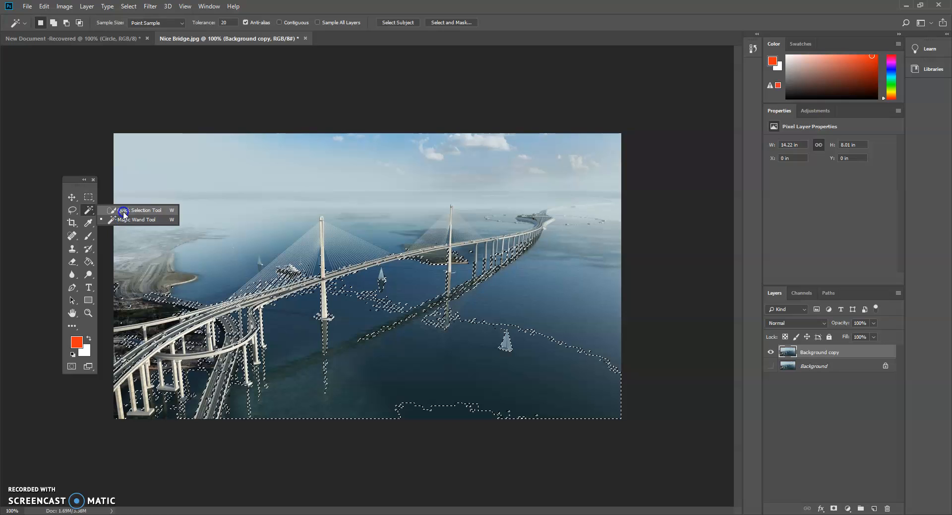
pyautogui.click(71, 197)
pyautogui.click(177, 185)
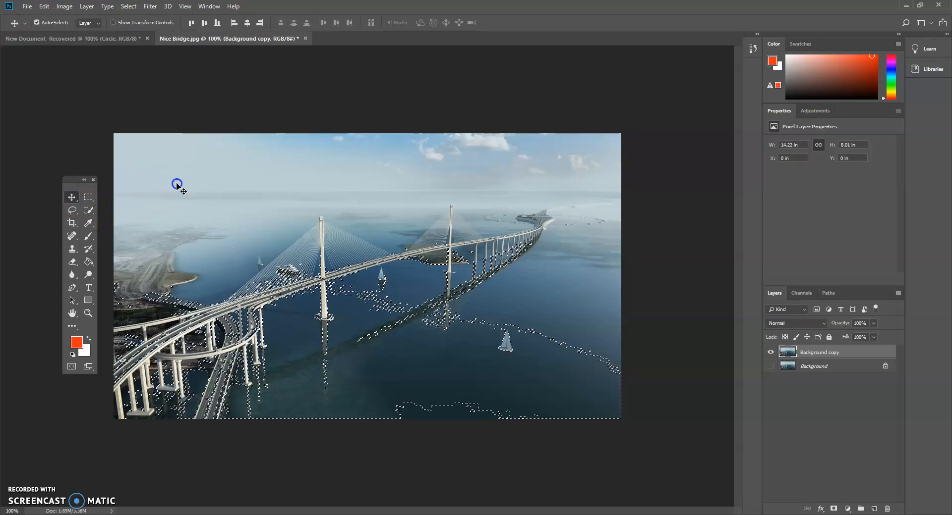
pyautogui.click(129, 7)
pyautogui.click(141, 28)
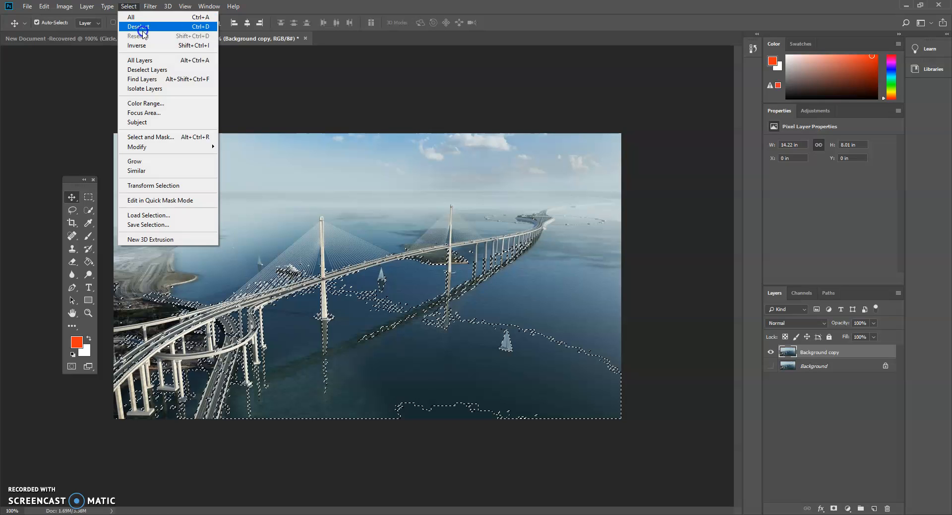
# Select the large sailboat with its surrounding water using the Quick Selection Tool and copy it
pyautogui.click(85, 210)
pyautogui.click(124, 213)
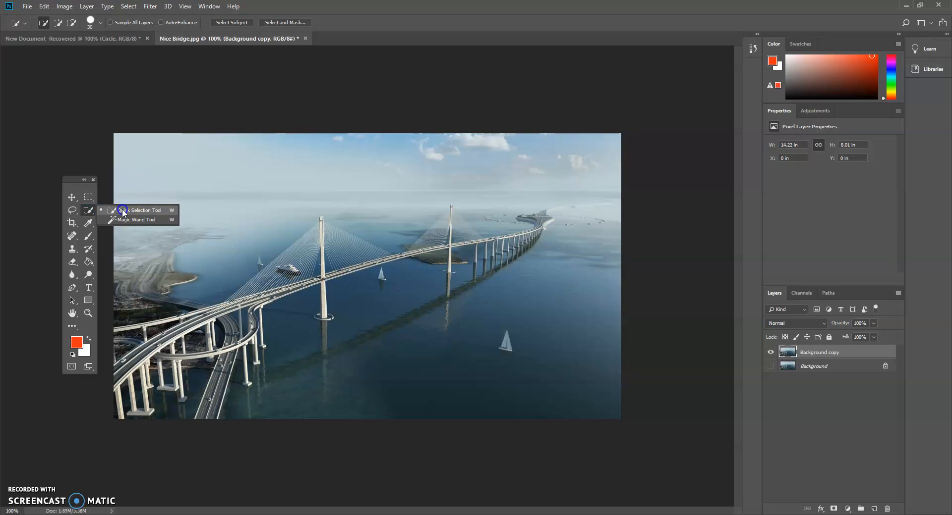
pyautogui.click(515, 338)
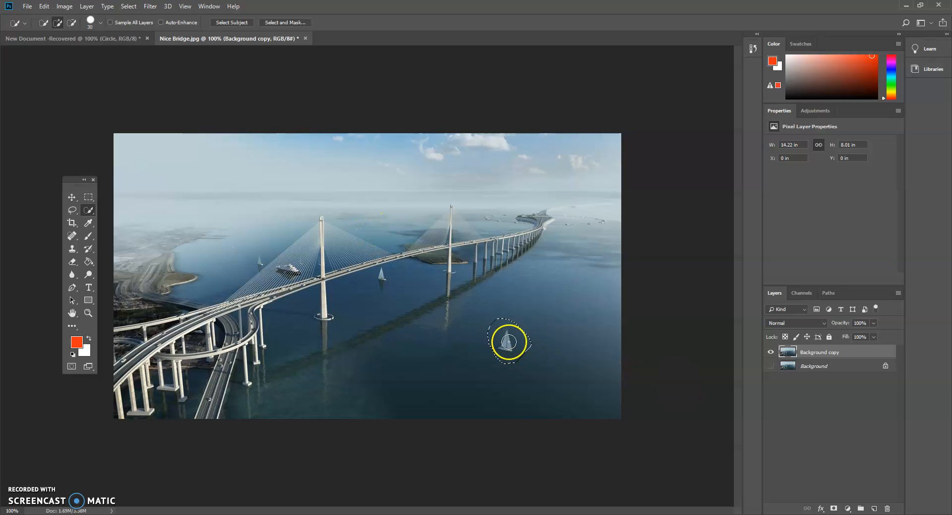
pyautogui.click(44, 6)
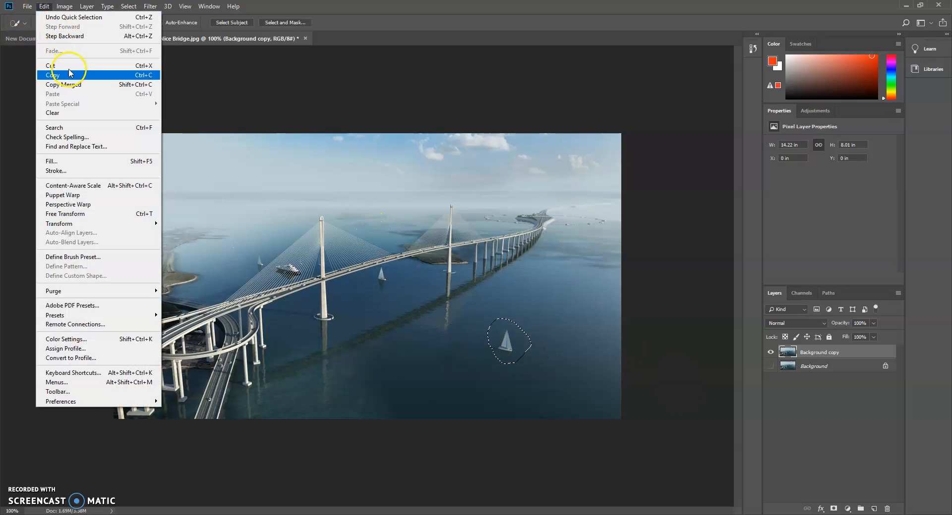
pyautogui.click(58, 77)
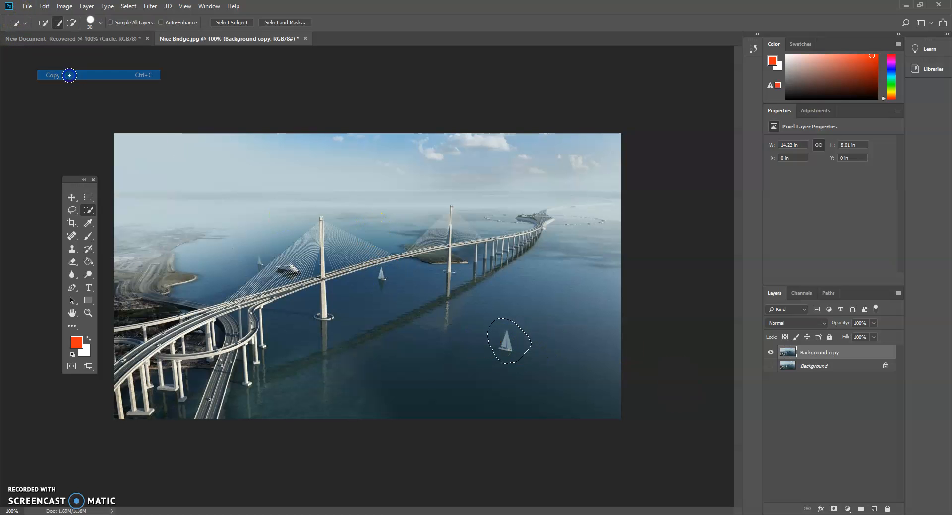
# Deselect the area around the large sailboat and switch to the Move Tool
pyautogui.click(72, 197)
pyautogui.click(89, 198)
pyautogui.click(229, 227)
pyautogui.click(86, 201)
pyautogui.press('v')
# Paste the copied sailboat, place it just right of the original, and delete the pasted layer
pyautogui.click(44, 6)
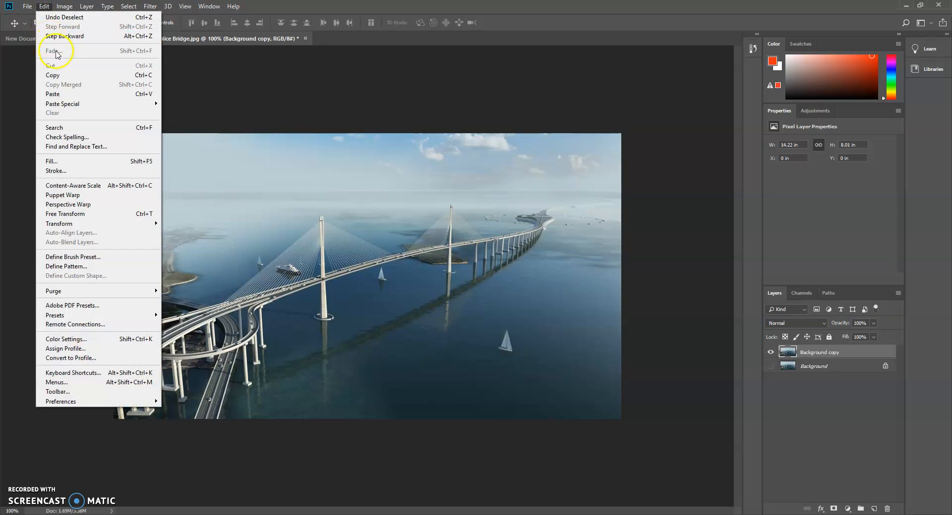
pyautogui.click(69, 93)
pyautogui.moveTo(404, 272); pyautogui.dragTo(498, 365)
pyautogui.moveTo(445, 383); pyautogui.dragTo(537, 353)
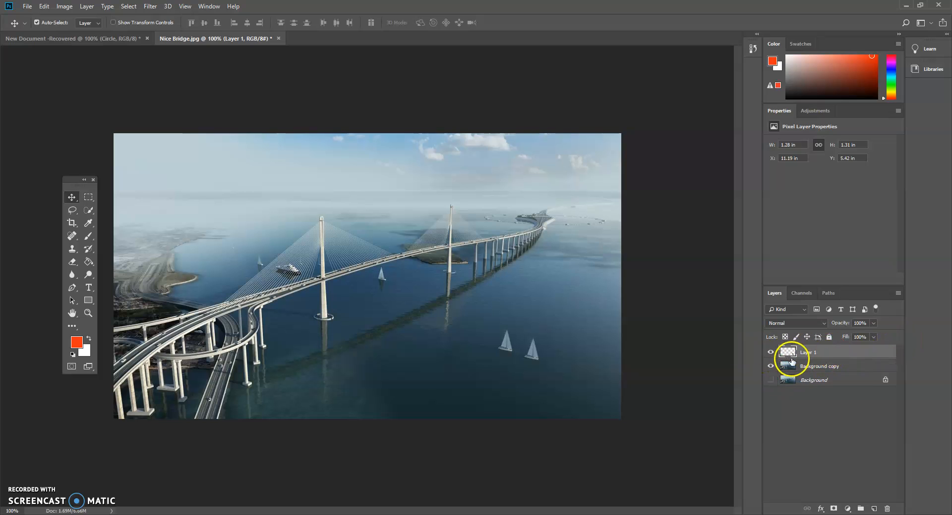
pyautogui.click(887, 509)
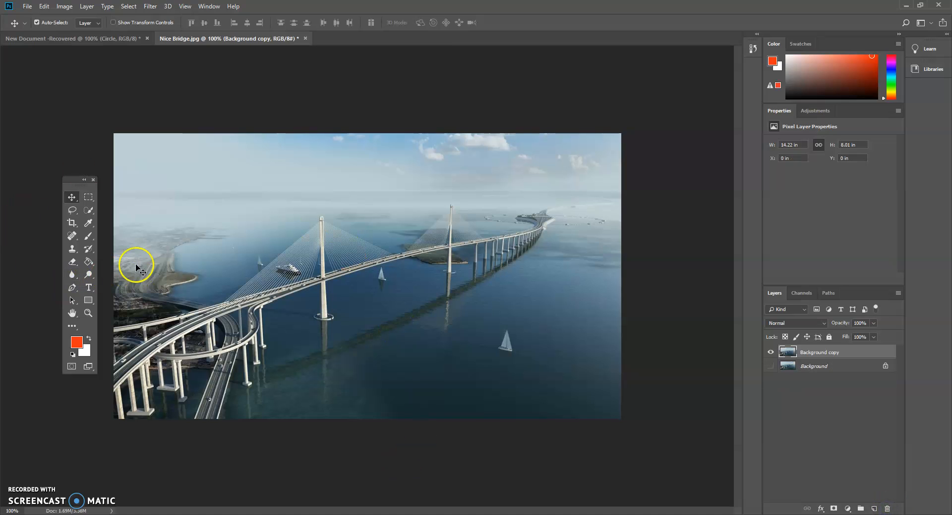
# Crop the photo on all sides to about 10.17 by 6.15 in, keeping the bridge and sailboats in frame
pyautogui.click(72, 224)
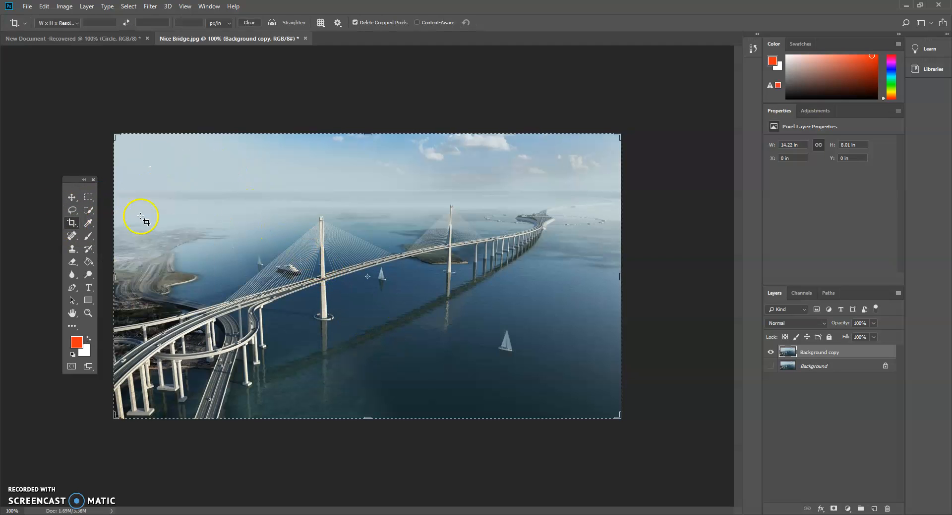
pyautogui.click(296, 212)
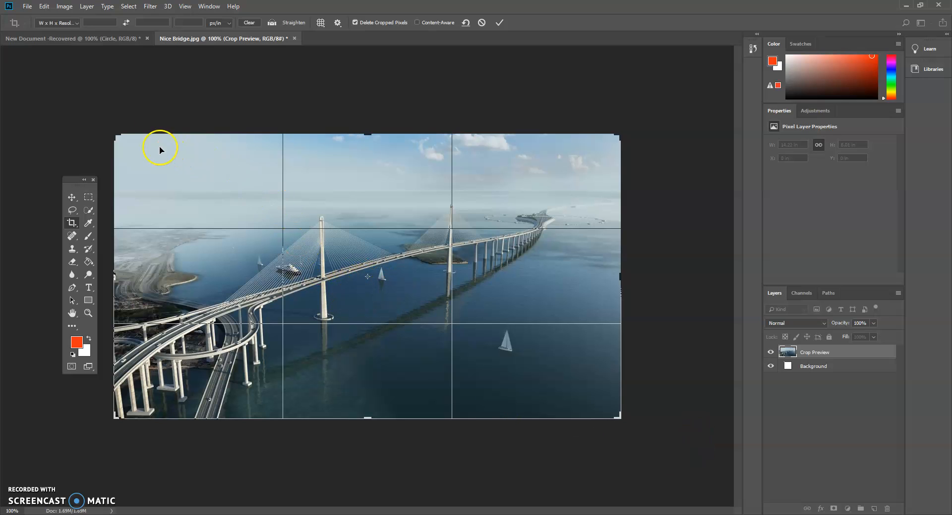
pyautogui.moveTo(116, 138); pyautogui.dragTo(162, 158)
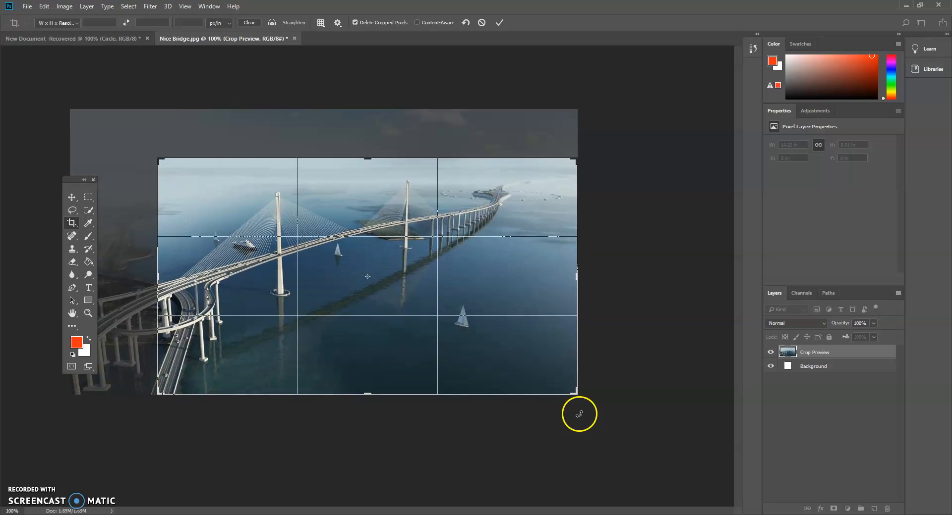
pyautogui.moveTo(573, 391); pyautogui.dragTo(531, 375)
pyautogui.moveTo(206, 178); pyautogui.dragTo(186, 167)
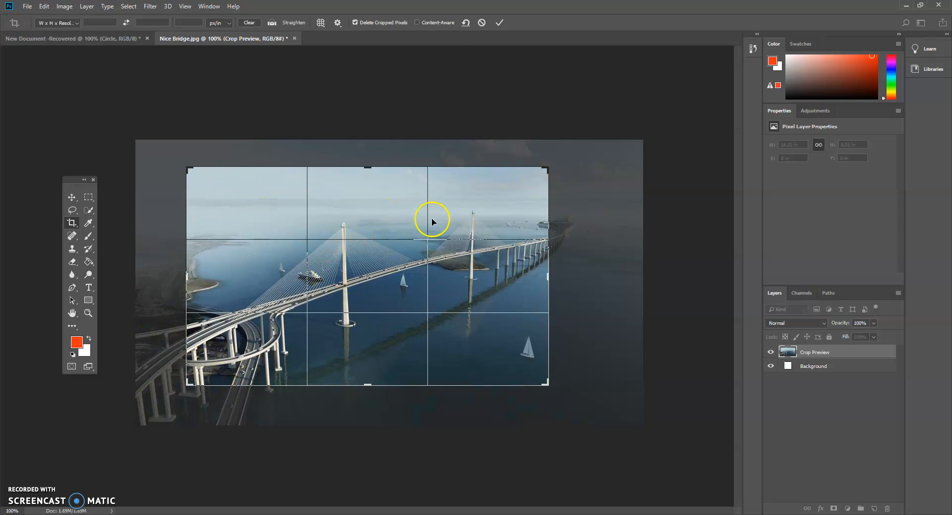
pyautogui.press('Return')
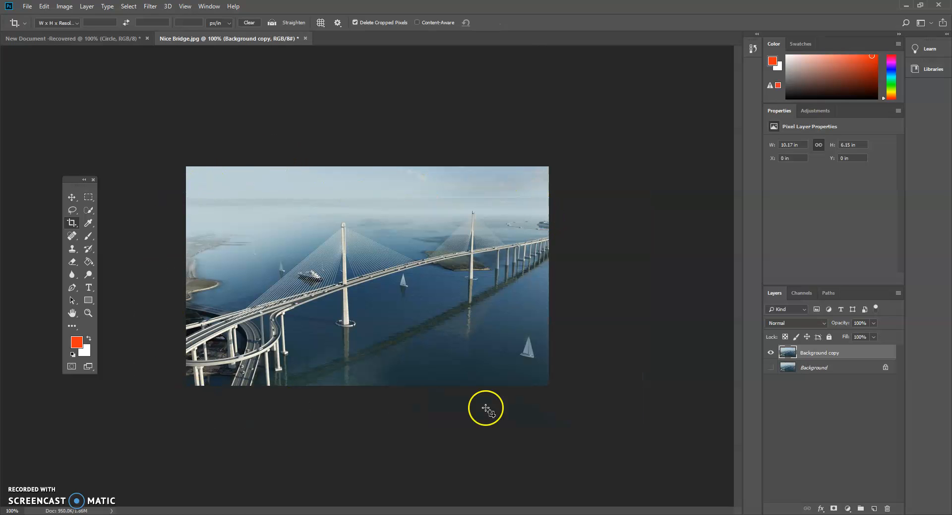
# Undo the crop and switch back to the Move Tool
pyautogui.click(44, 6)
pyautogui.click(53, 17)
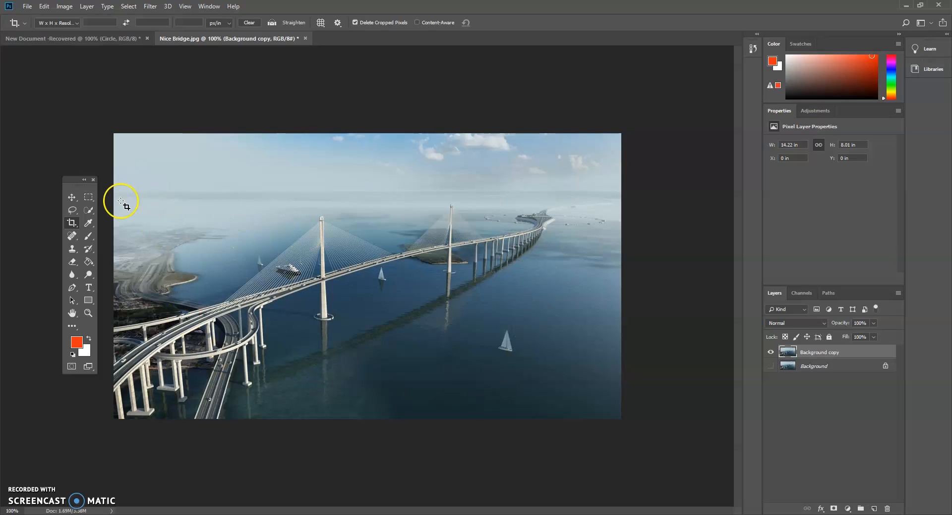
pyautogui.moveTo(72, 222)
pyautogui.mouseDown()
pyautogui.moveTo(130, 235)
pyautogui.moveTo(140, 258)
pyautogui.moveTo(104, 231)
pyautogui.moveTo(72, 227)
pyautogui.mouseUp()
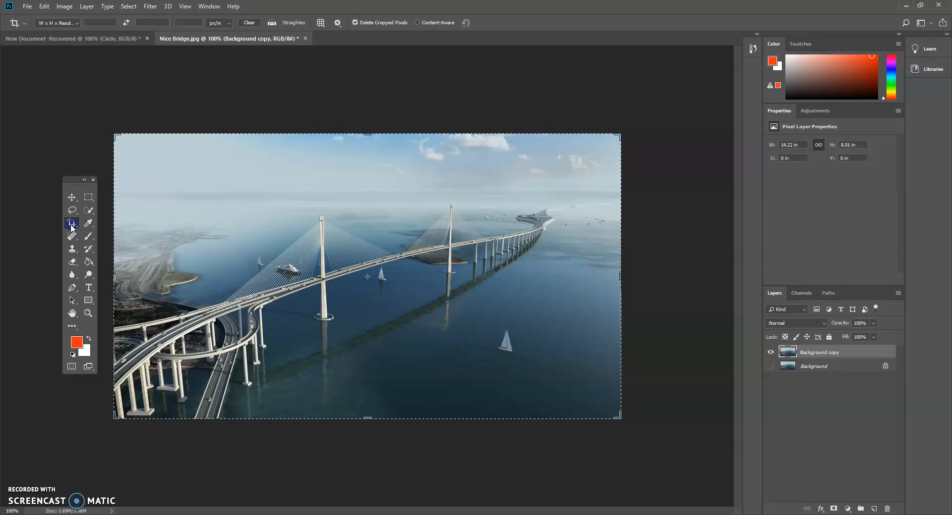
pyautogui.click(71, 199)
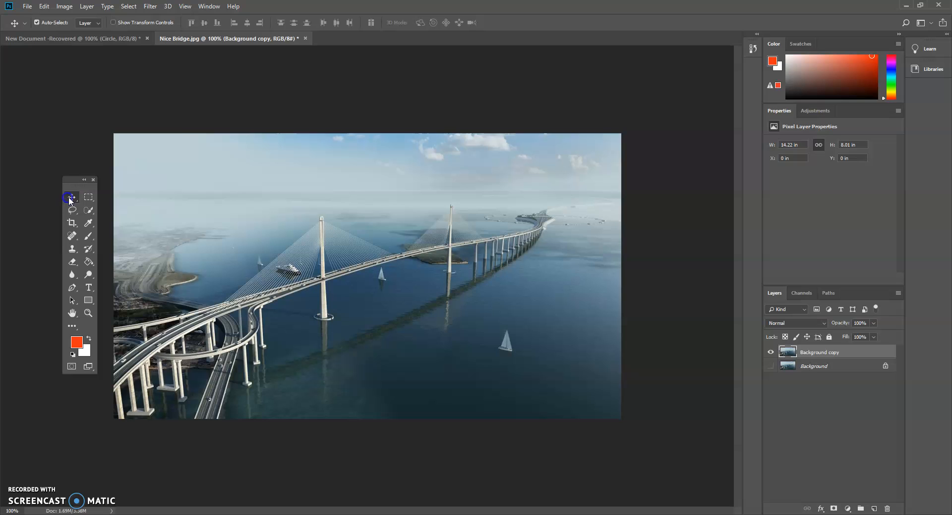
# Sample foreground colours with the Eyedropper Tool from the water and the large sailboat, ending on the small shoreline area at left
pyautogui.click(95, 223)
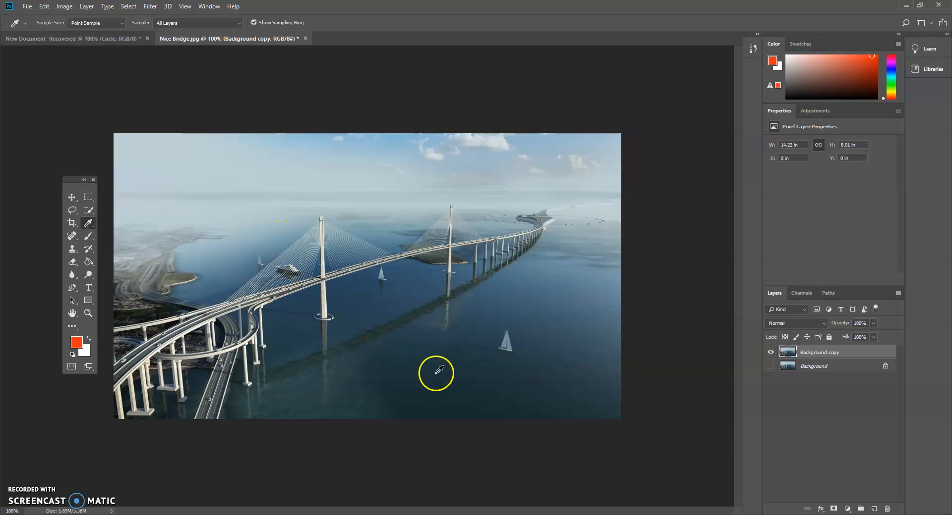
pyautogui.click(574, 318)
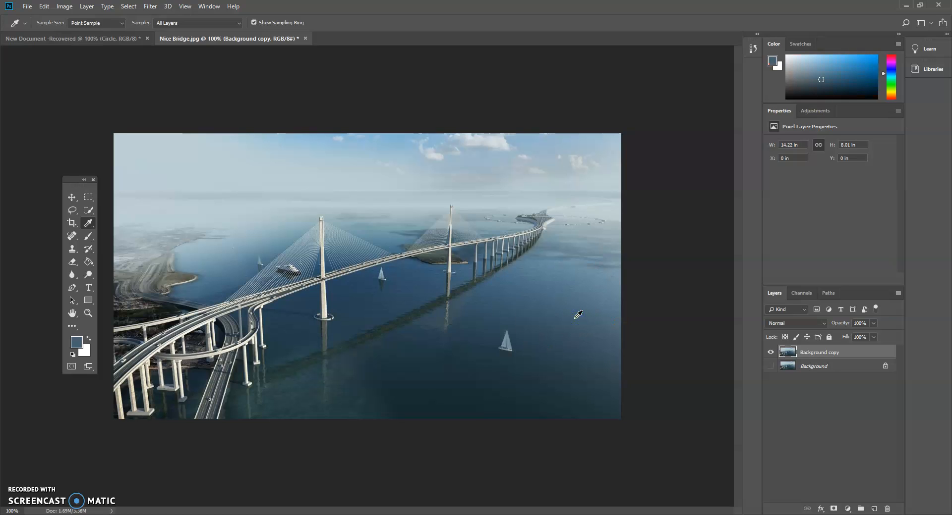
pyautogui.click(569, 312)
pyautogui.click(508, 343)
pyautogui.click(508, 338)
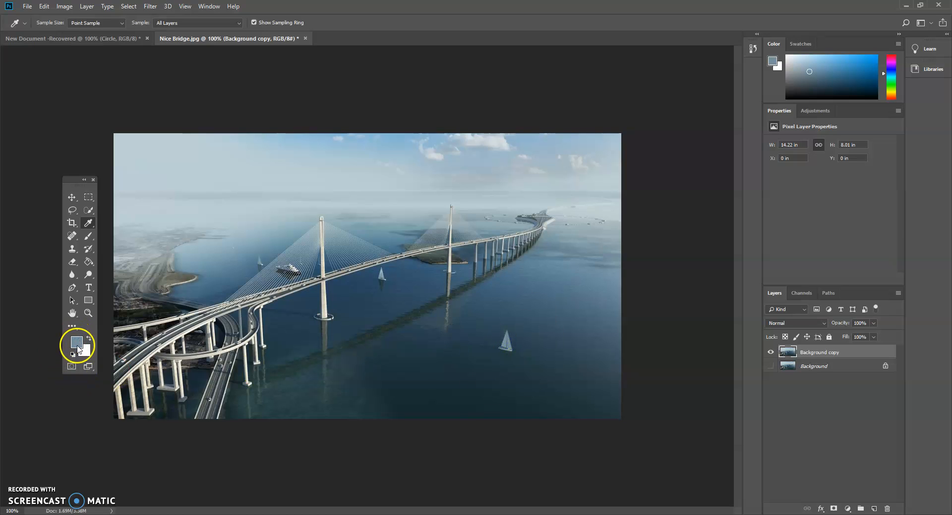
pyautogui.moveTo(344, 267); pyautogui.dragTo(365, 286)
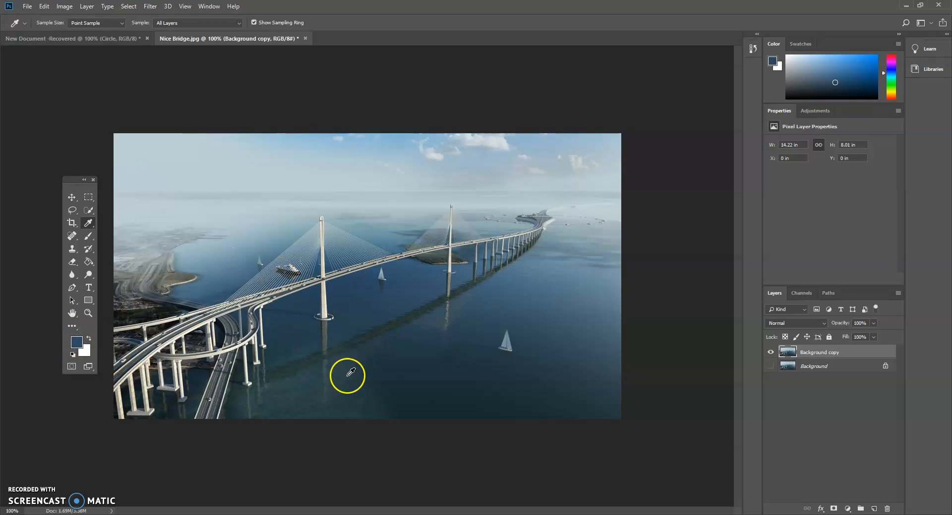
pyautogui.click(308, 381)
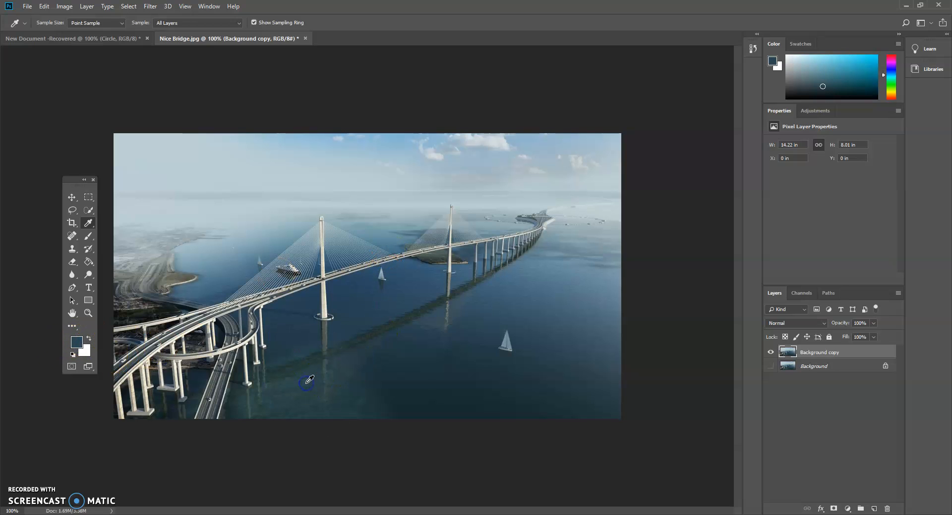
pyautogui.click(180, 271)
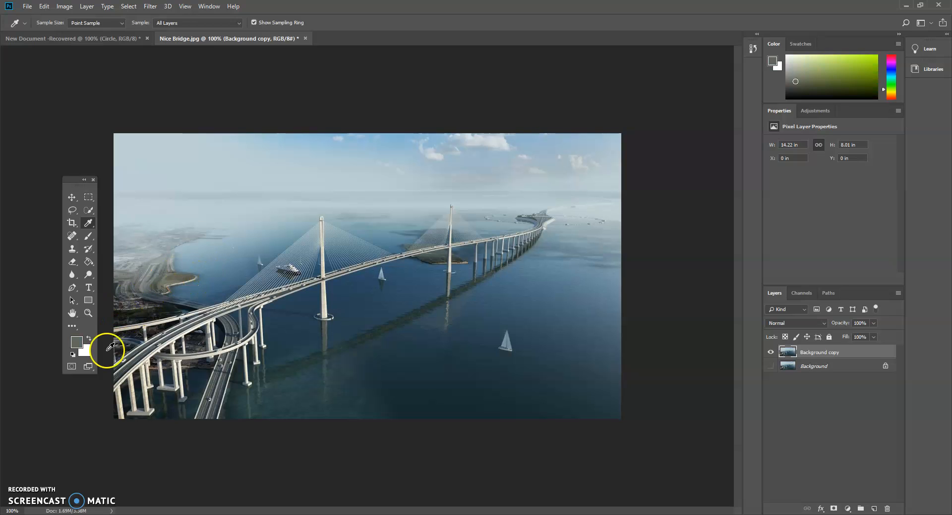
pyautogui.rightClick(87, 227)
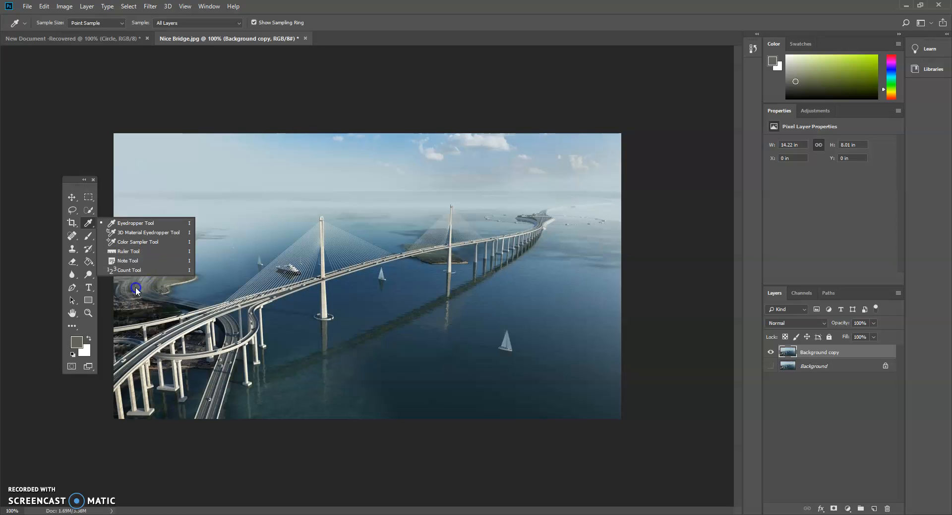
pyautogui.click(88, 223)
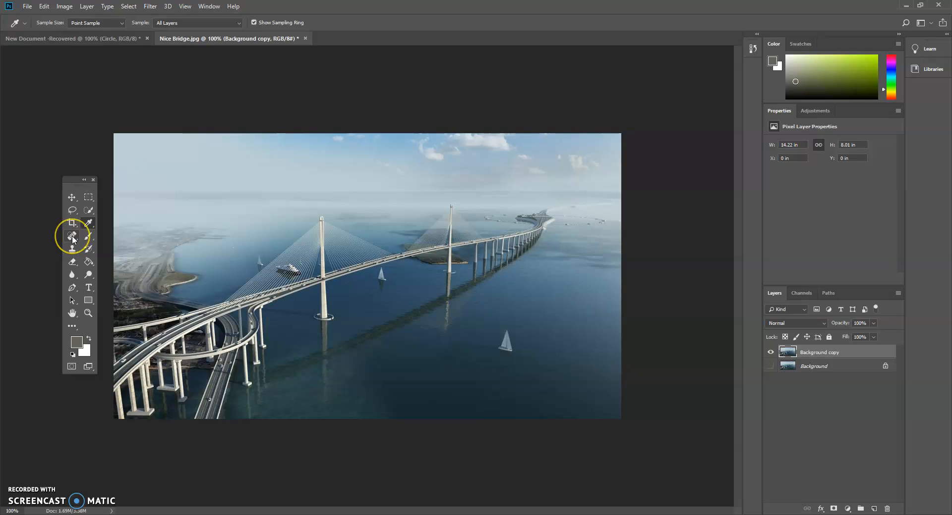
# Remove the small isolated cloud at the upper edge of the sky with the Spot Healing Brush Tool
pyautogui.moveTo(72, 236)
pyautogui.mouseDown()
pyautogui.moveTo(141, 246)
pyautogui.moveTo(145, 279)
pyautogui.moveTo(130, 214)
pyautogui.moveTo(109, 204)
pyautogui.moveTo(95, 234)
pyautogui.moveTo(73, 239)
pyautogui.mouseUp()
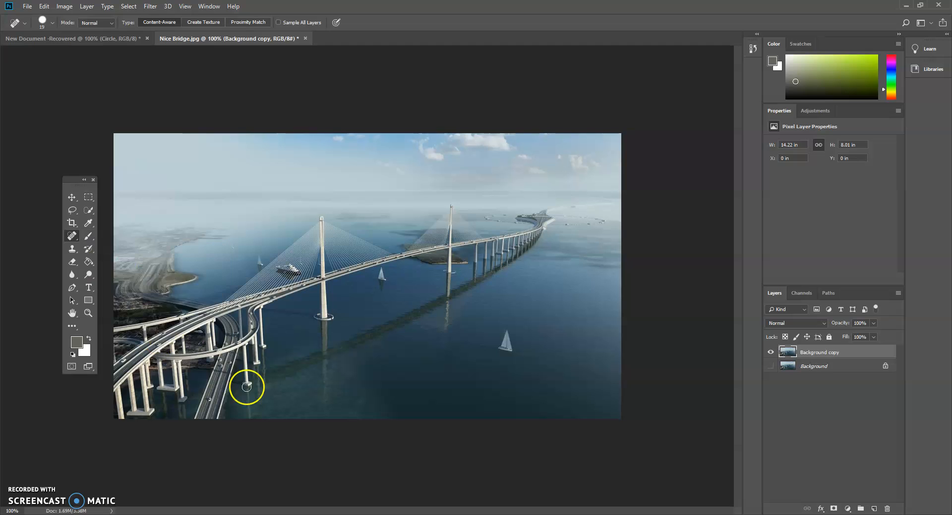
pyautogui.rightClick(78, 240)
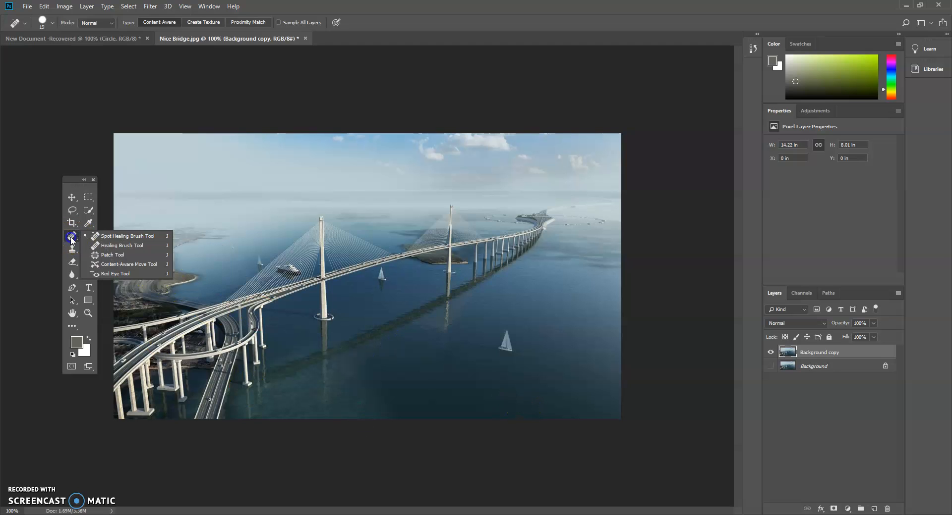
pyautogui.click(99, 236)
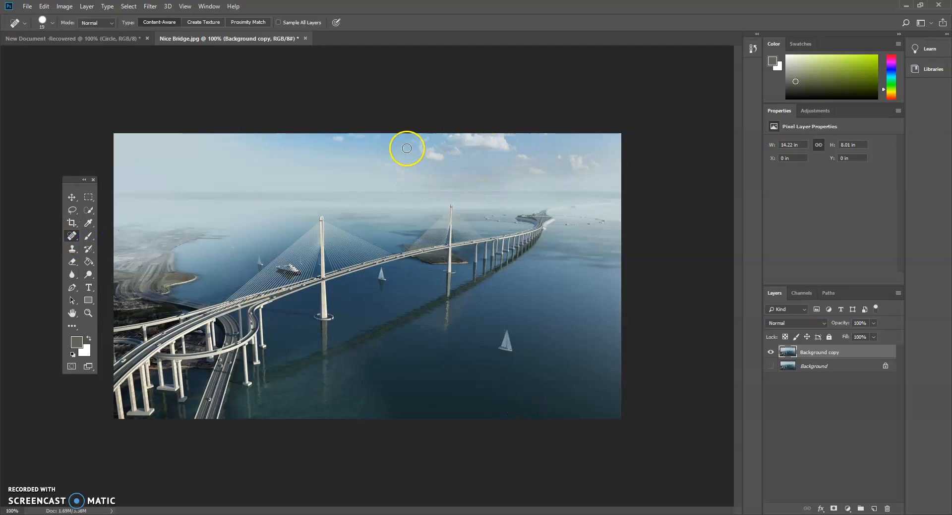
pyautogui.moveTo(335, 147)
pyautogui.mouseDown()
pyautogui.moveTo(365, 136)
pyautogui.moveTo(335, 143)
pyautogui.mouseUp()
# Switch to the Brush Tool and view the other tools in its group
pyautogui.click(88, 235)
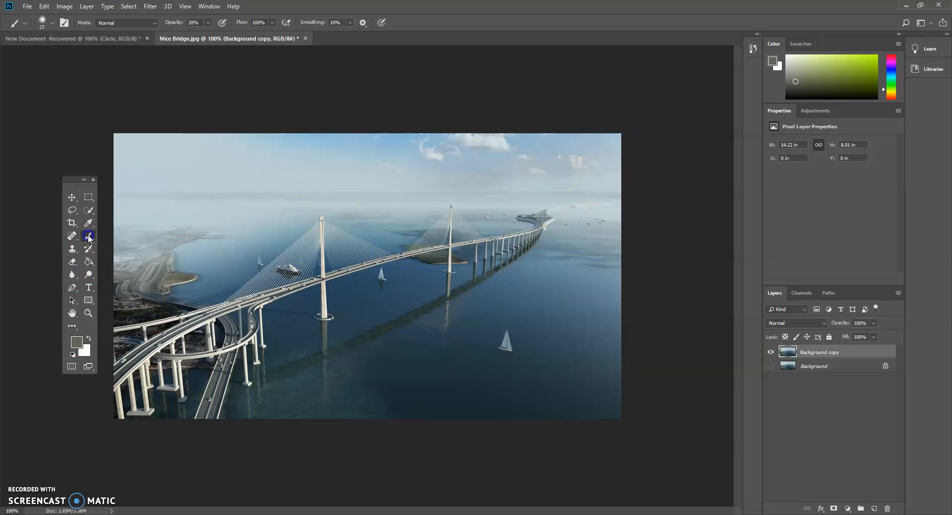
pyautogui.rightClick(91, 239)
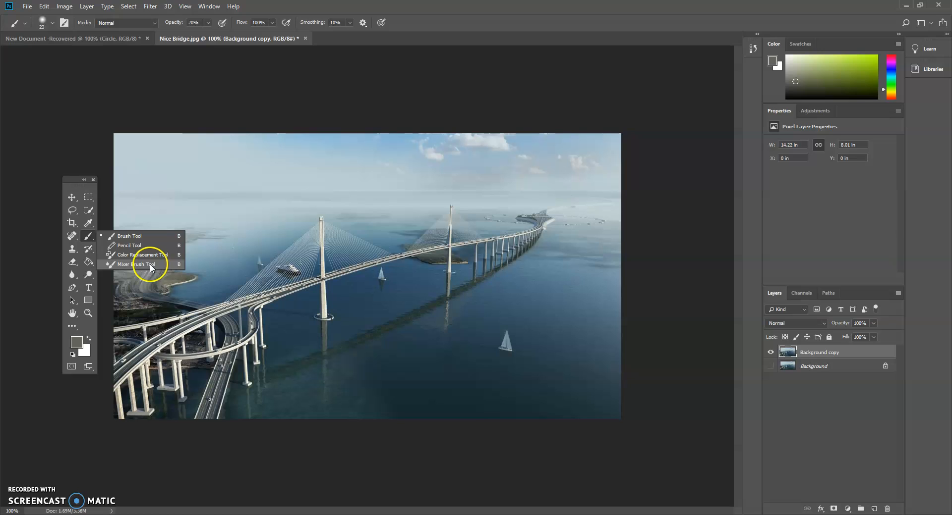
pyautogui.click(88, 234)
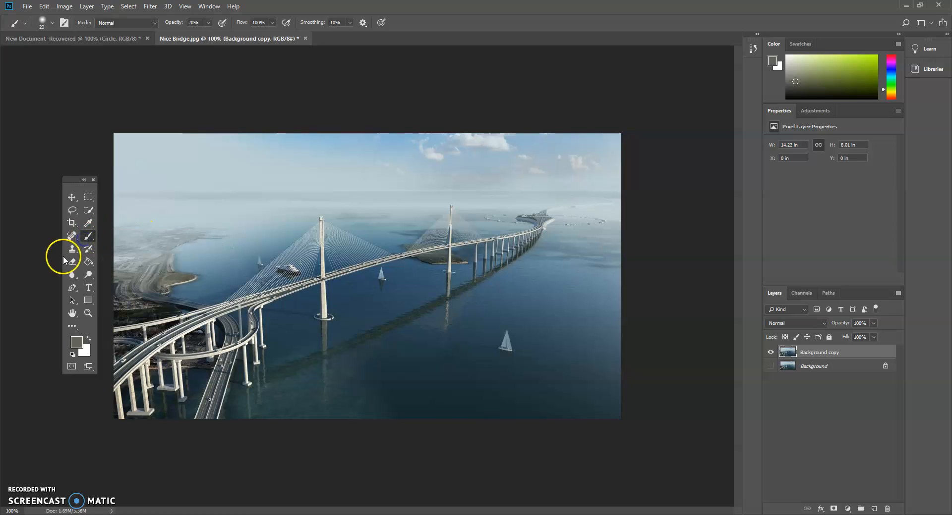
# Sample the large sailboat with the Clone Stamp Tool and paint a duplicate of it on the water to its right
pyautogui.click(73, 249)
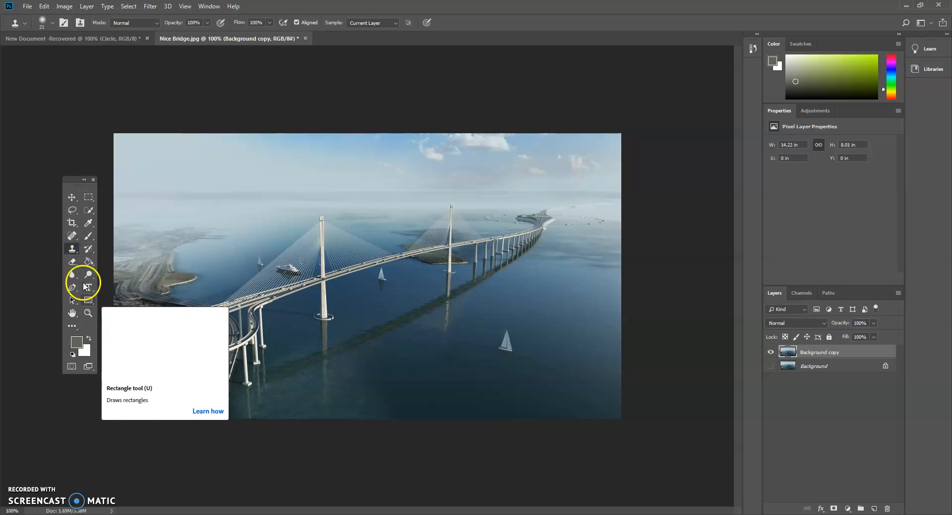
pyautogui.rightClick(73, 247)
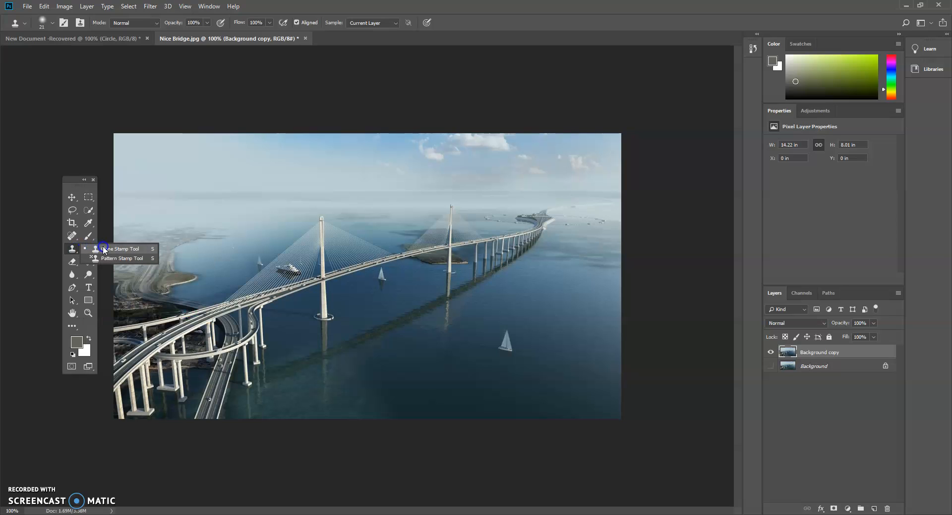
pyautogui.click(72, 254)
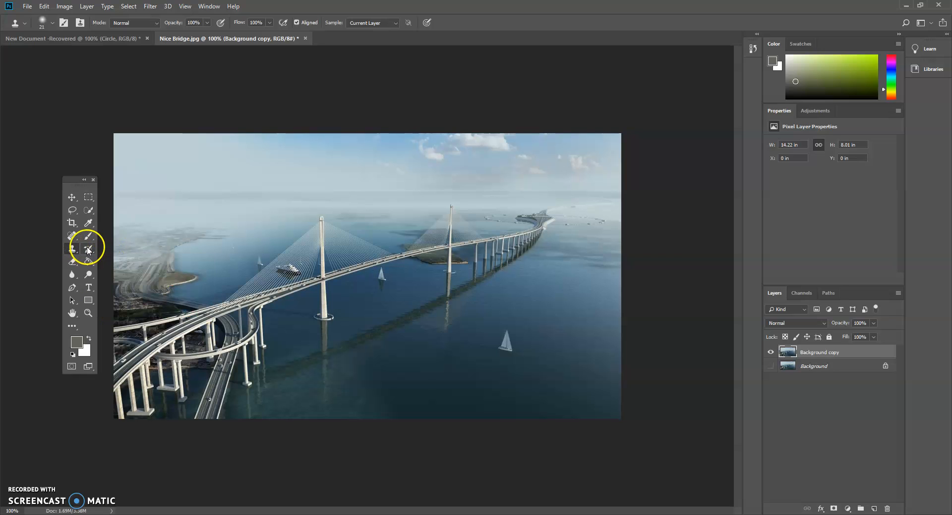
pyautogui.rightClick(68, 253)
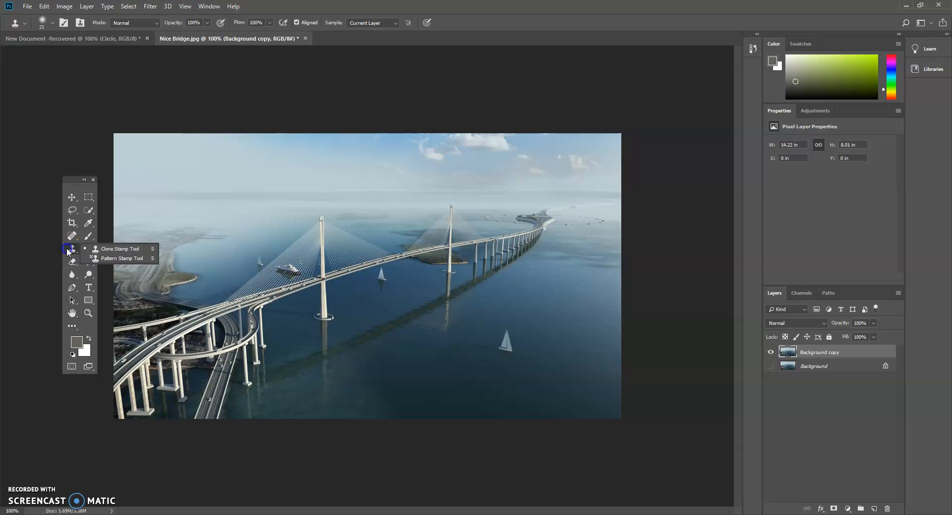
pyautogui.click(113, 249)
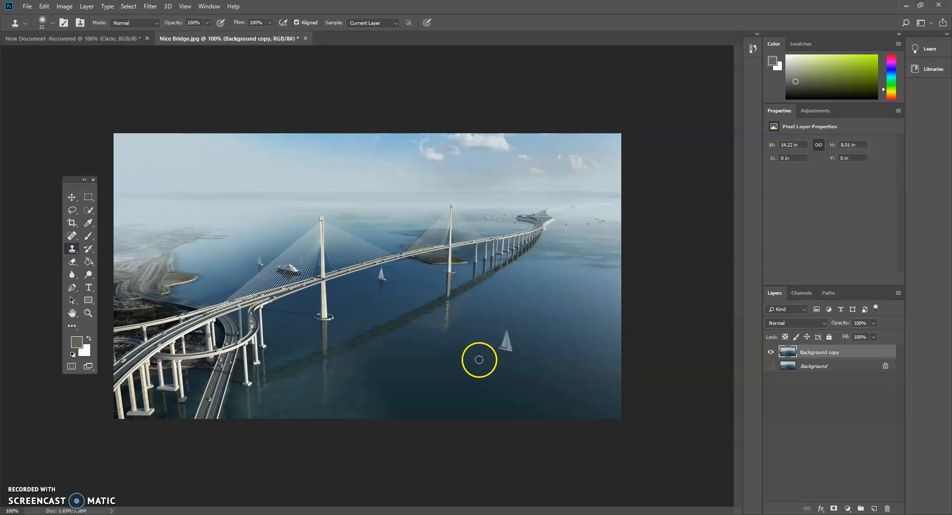
pyautogui.keyDown('alt'); pyautogui.click(505, 353); pyautogui.keyUp('alt')
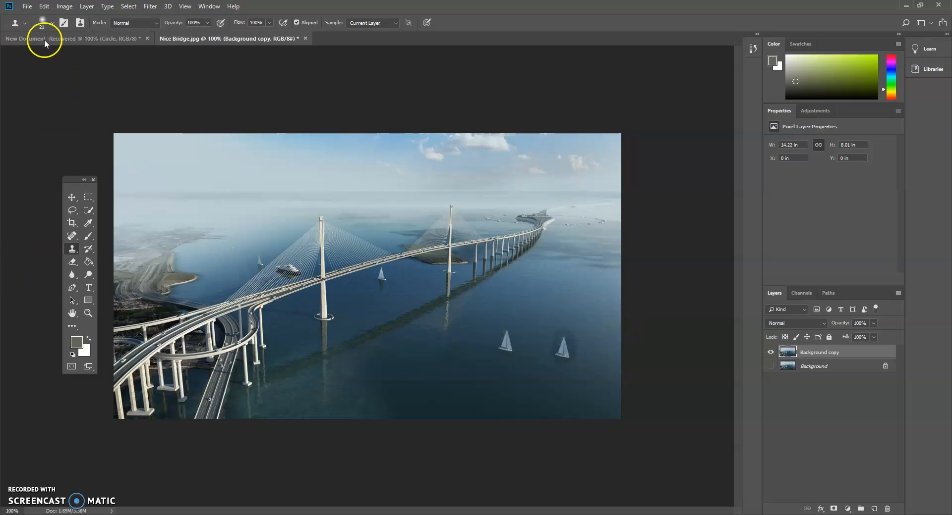
# Undo the cloned sailboat and switch to the History Brush Tool
pyautogui.click(44, 6)
pyautogui.click(51, 18)
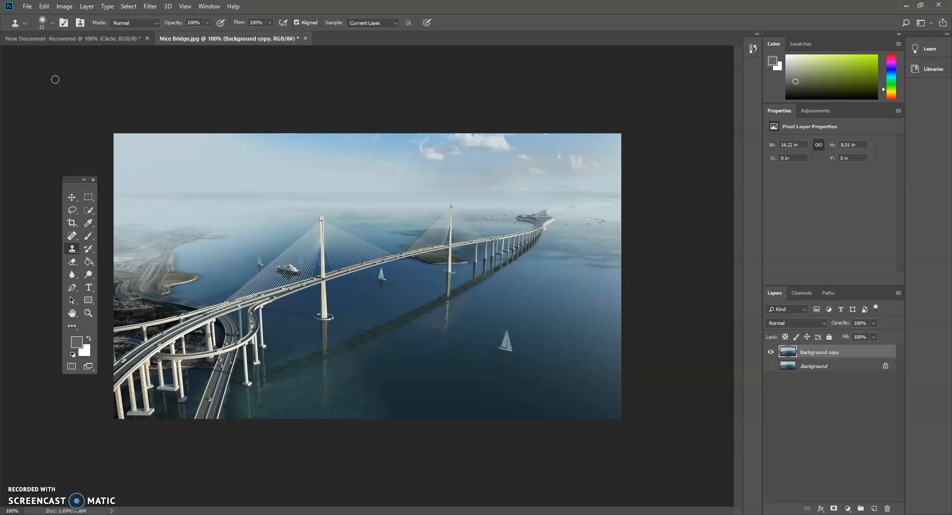
pyautogui.click(94, 249)
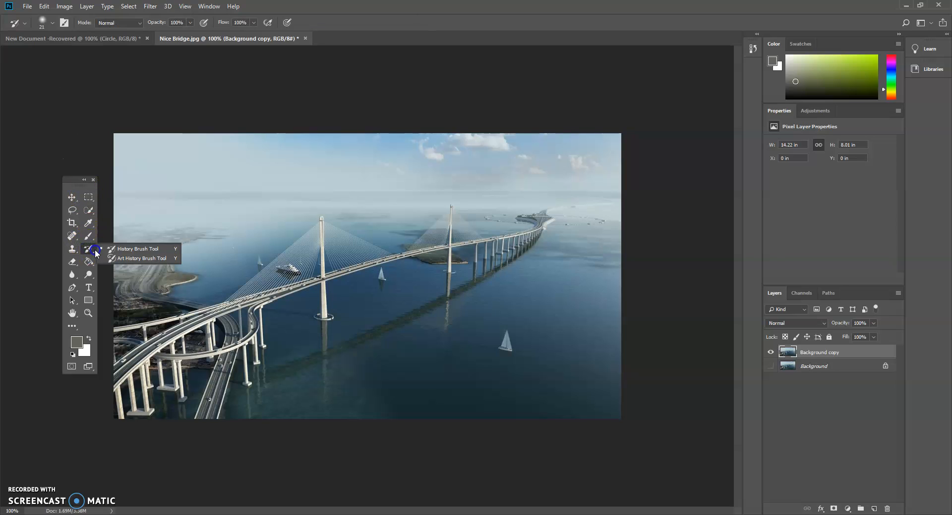
pyautogui.click(102, 251)
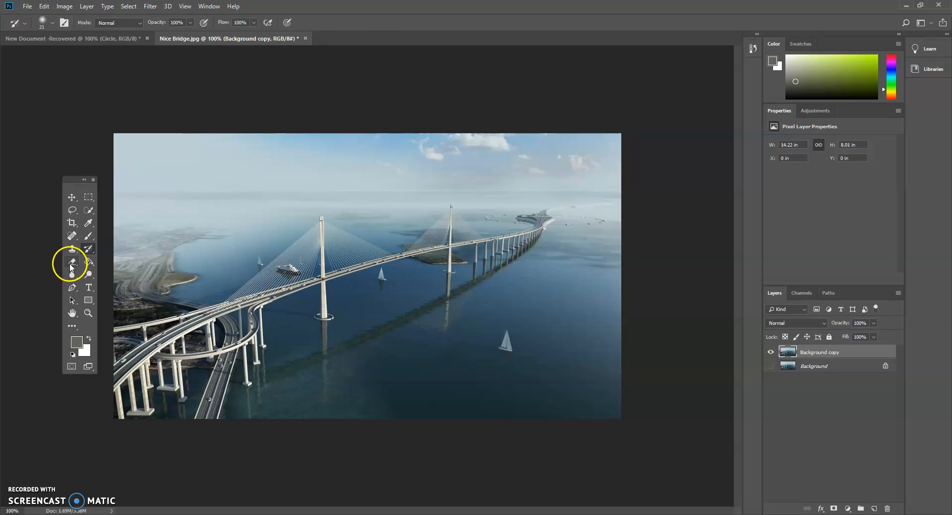
# Erase the large sailboat and the strip of water to its left on the Background copy layer with the Eraser Tool
pyautogui.click(71, 263)
pyautogui.moveTo(508, 333); pyautogui.dragTo(523, 360)
pyautogui.moveTo(413, 330); pyautogui.dragTo(413, 330)
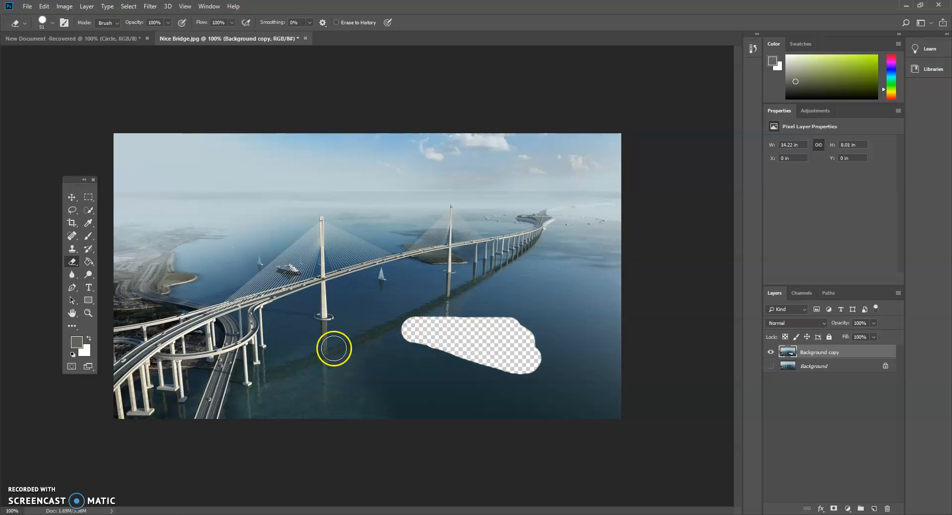
# Undo the last eraser stroke and erase the dark water below the bridge with the Magic Eraser Tool
pyautogui.click(27, 6)
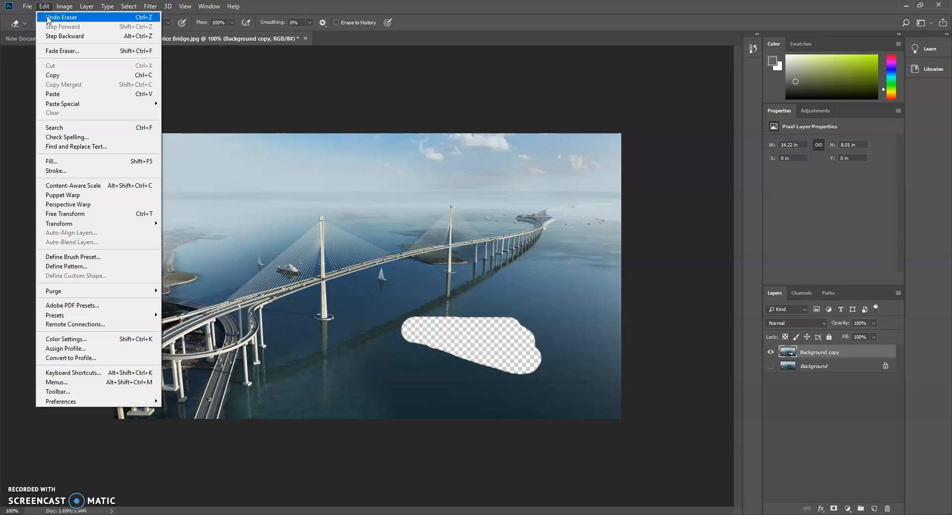
pyautogui.click(60, 15)
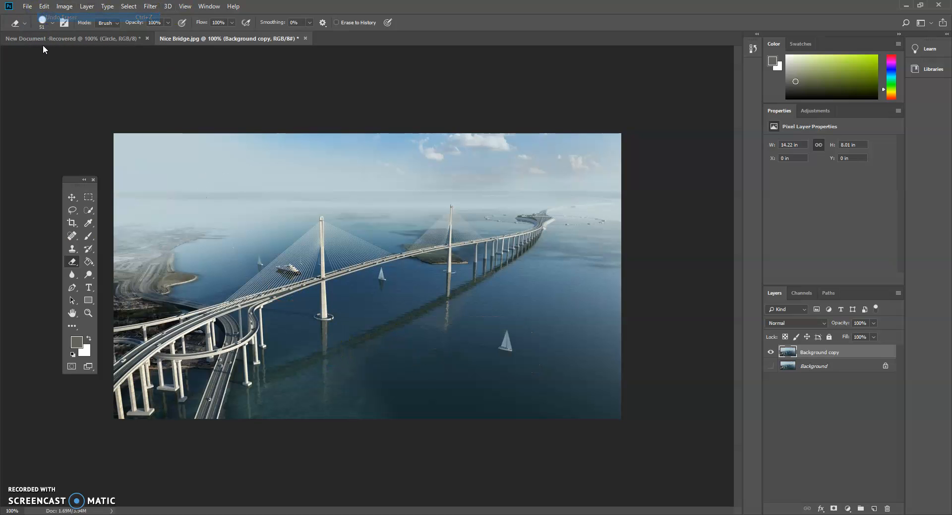
pyautogui.click(71, 263)
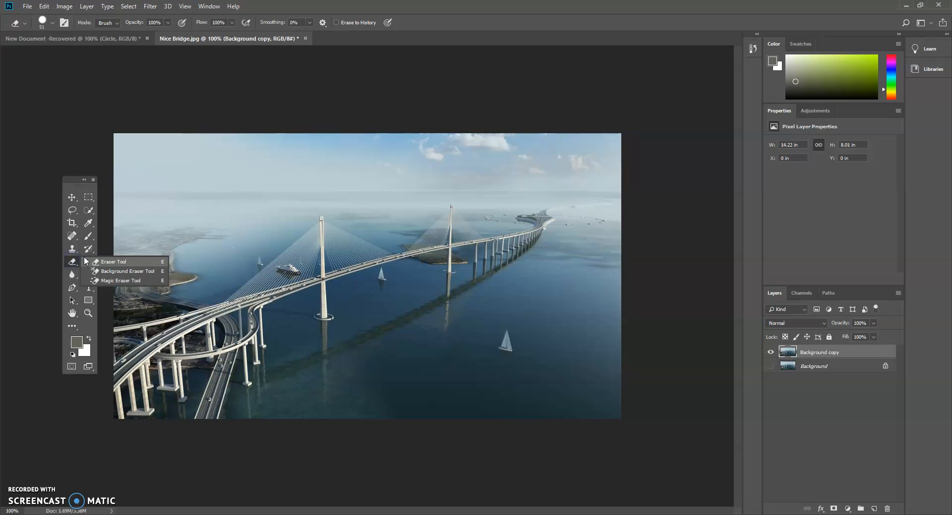
pyautogui.click(72, 265)
pyautogui.rightClick(73, 266)
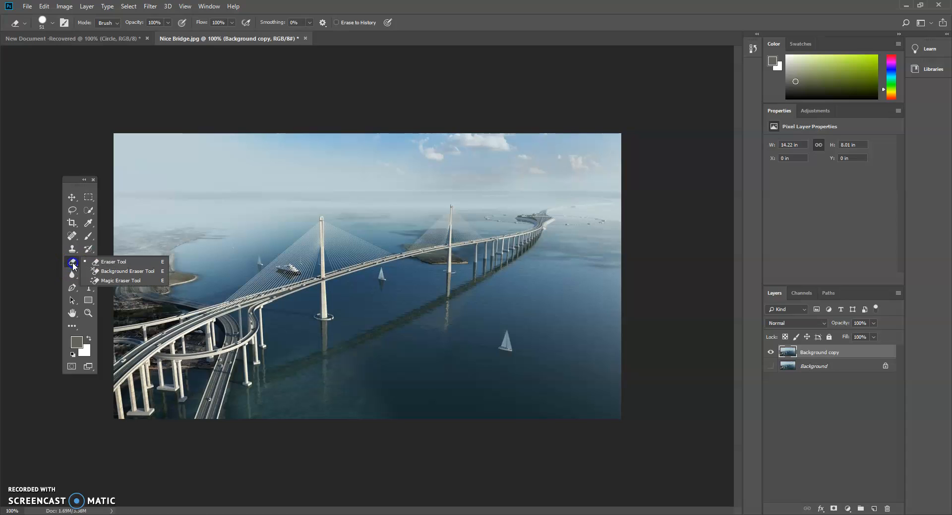
pyautogui.click(107, 280)
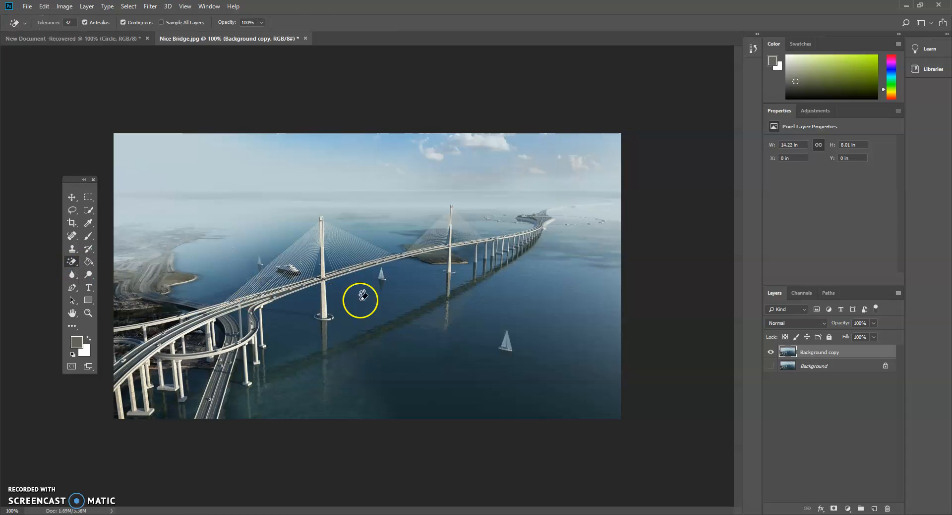
pyautogui.click(503, 353)
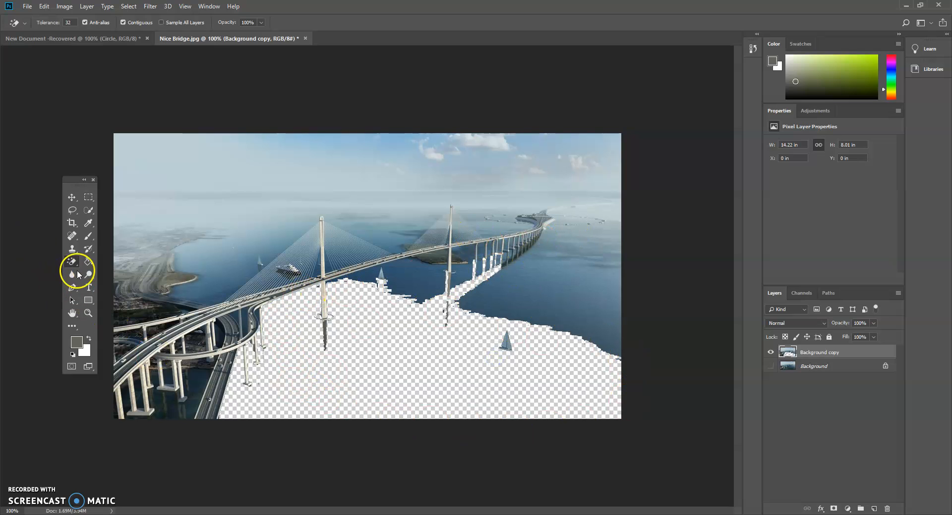
# Undo the Magic Eraser removal of the water and switch back to the regular Eraser Tool
pyautogui.click(44, 6)
pyautogui.click(57, 17)
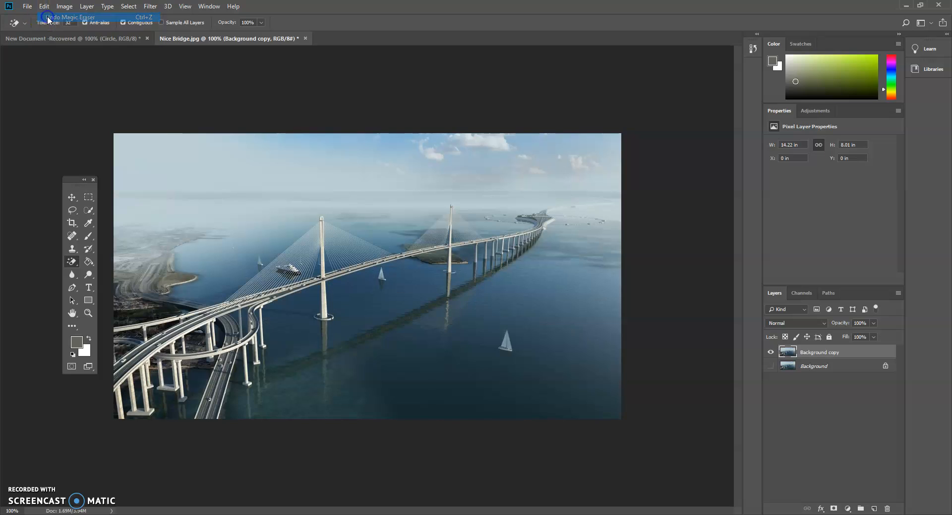
pyautogui.rightClick(76, 262)
pyautogui.click(121, 261)
# Switch to the Paint Bucket Tool and set the foreground color to bright lime green b9ff00
pyautogui.rightClick(87, 264)
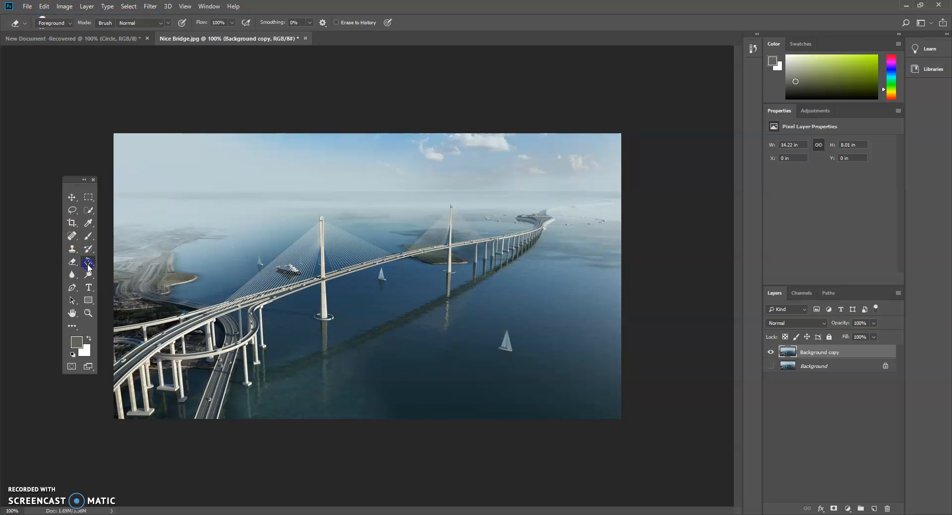
pyautogui.click(122, 272)
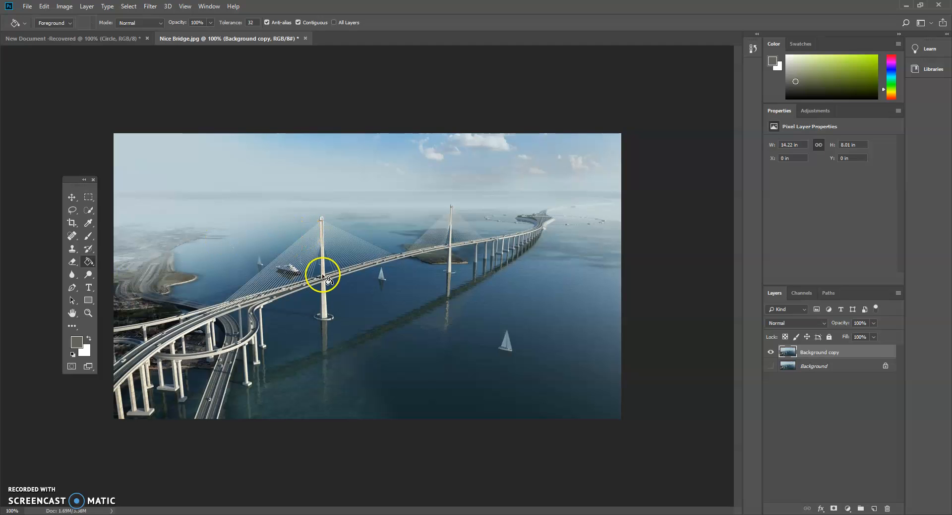
pyautogui.click(77, 345)
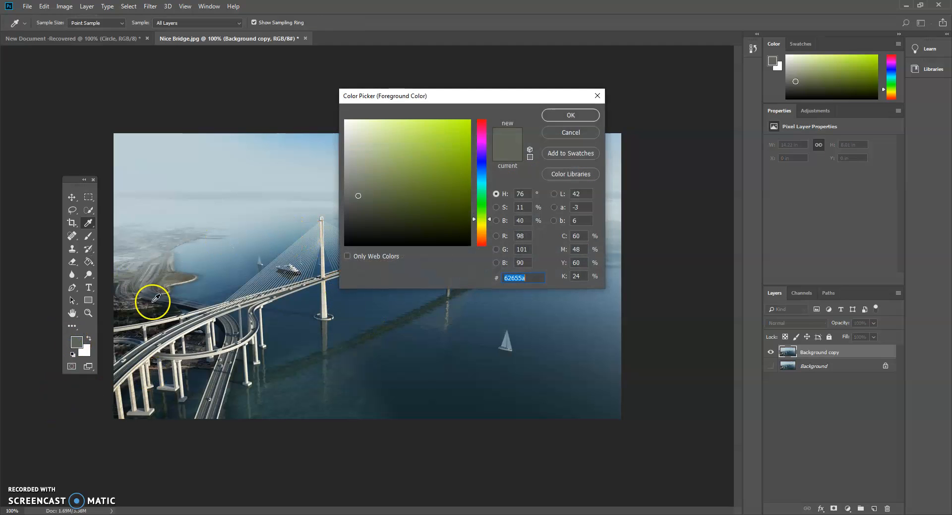
pyautogui.moveTo(410, 185); pyautogui.dragTo(483, 118)
pyautogui.click(570, 115)
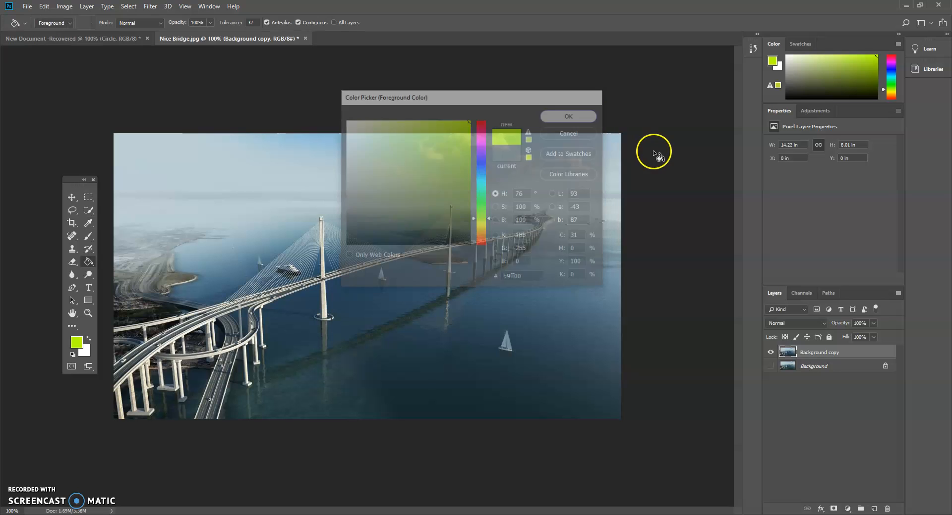
# In the New Document file, fill the Background layer with dark green 126f05 using the Paint Bucket Tool
pyautogui.click(110, 38)
pyautogui.click(859, 389)
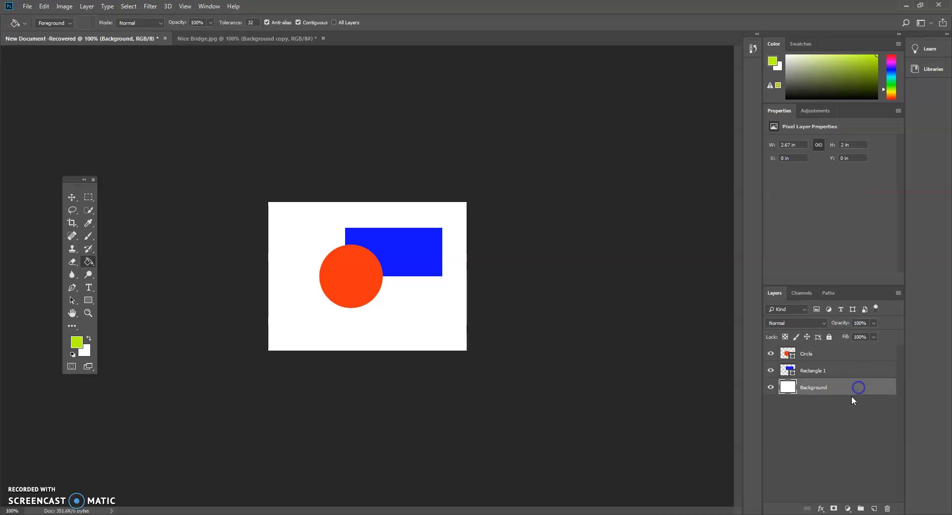
pyautogui.click(77, 342)
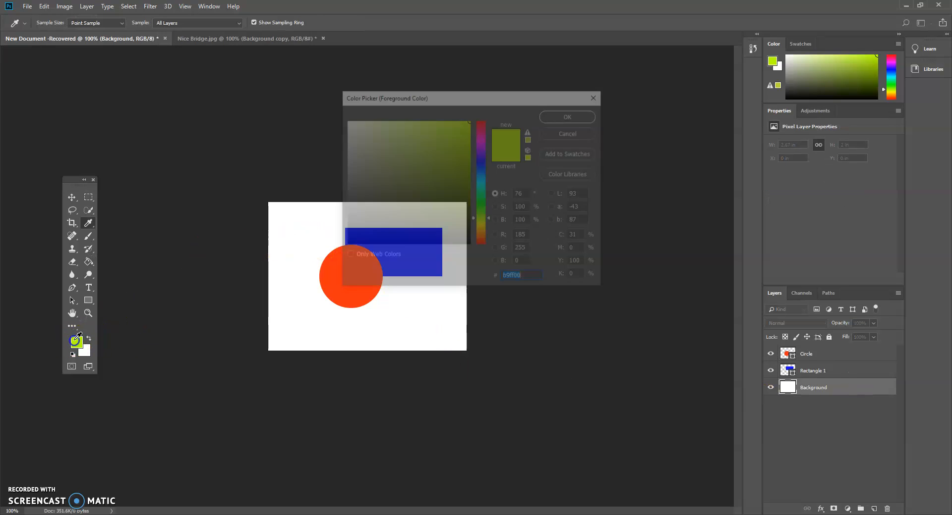
pyautogui.click(484, 183)
pyautogui.moveTo(465, 179)
pyautogui.mouseDown()
pyautogui.moveTo(466, 207)
pyautogui.moveTo(464, 190)
pyautogui.mouseUp()
pyautogui.click(481, 206)
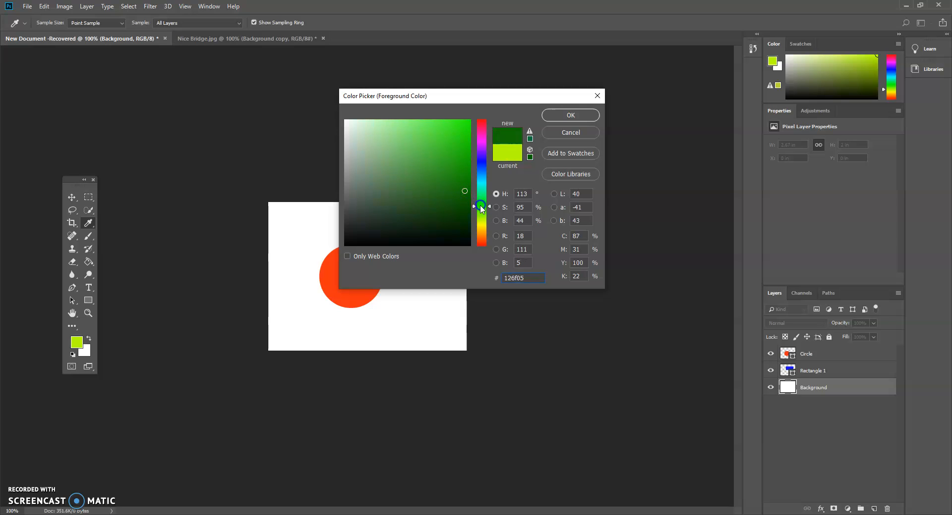
pyautogui.click(555, 116)
pyautogui.click(294, 238)
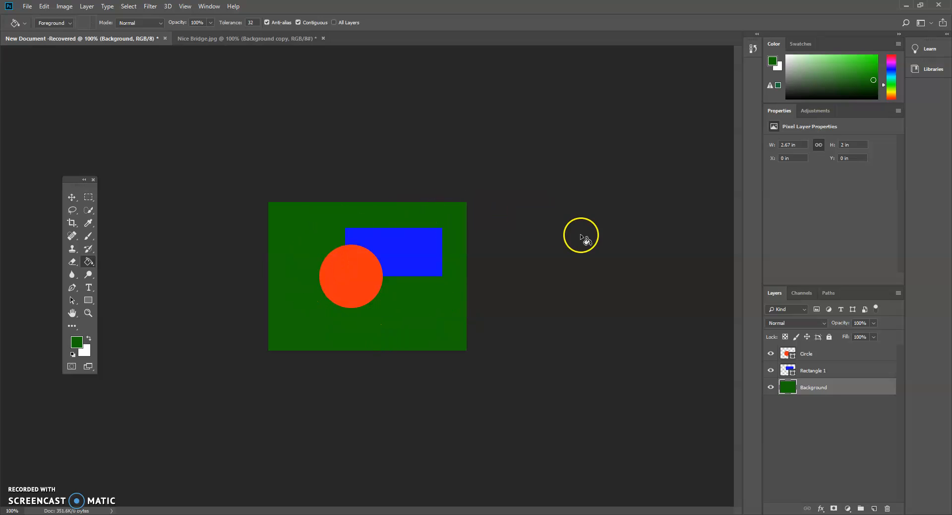
# Apply a left-to-right dark green to white linear gradient to the Background layer, and switch back to the Paint Bucket Tool
pyautogui.click(89, 262)
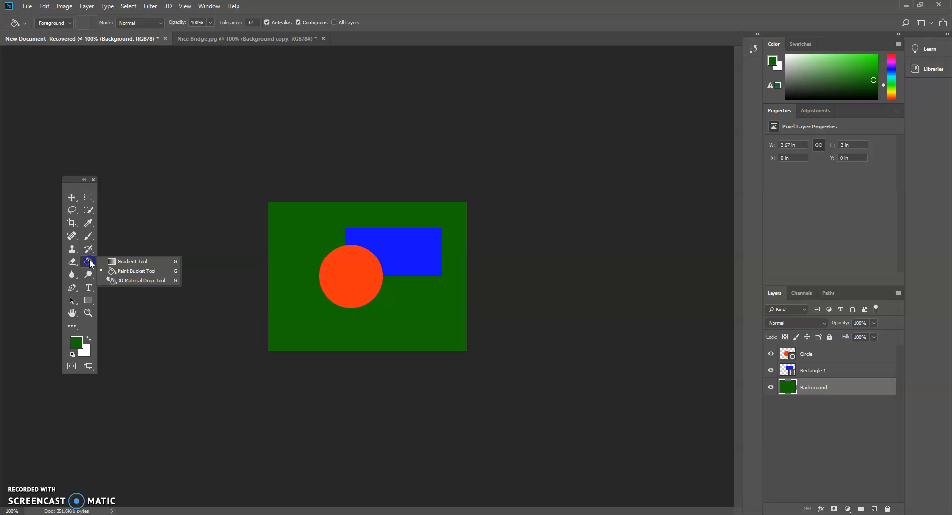
pyautogui.click(124, 261)
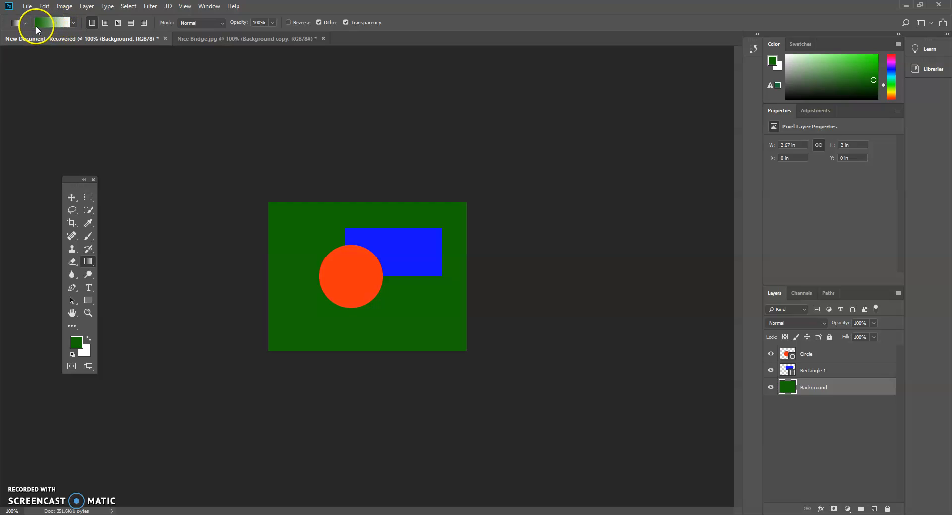
pyautogui.click(73, 22)
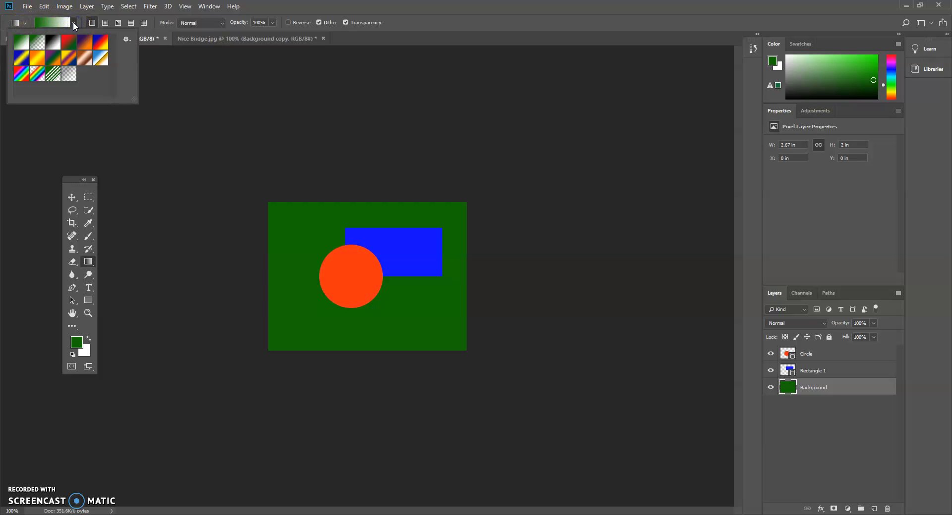
pyautogui.click(73, 22)
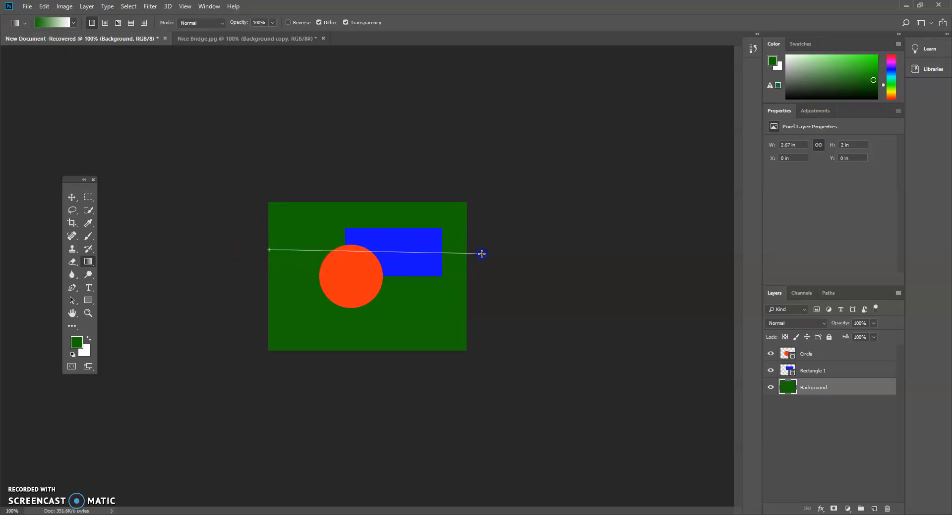
pyautogui.moveTo(481, 254); pyautogui.dragTo(479, 254)
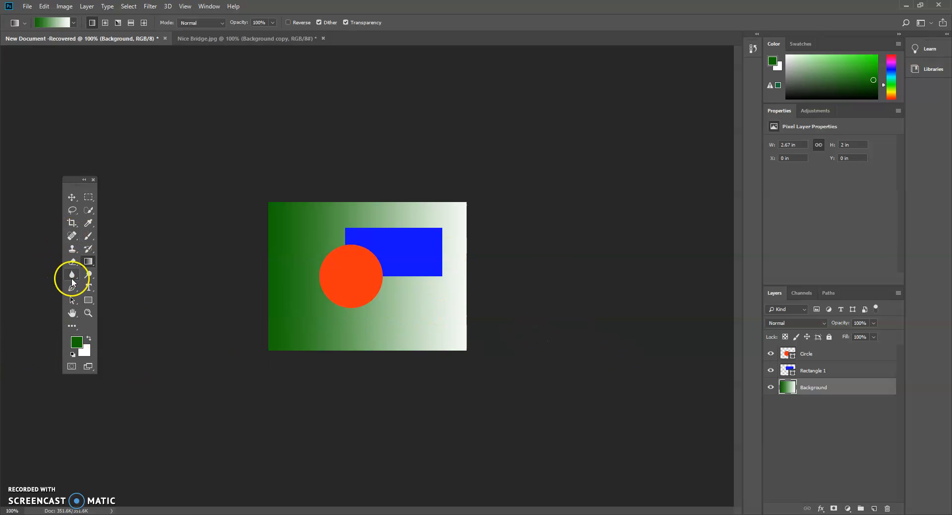
pyautogui.moveTo(88, 261); pyautogui.dragTo(129, 274)
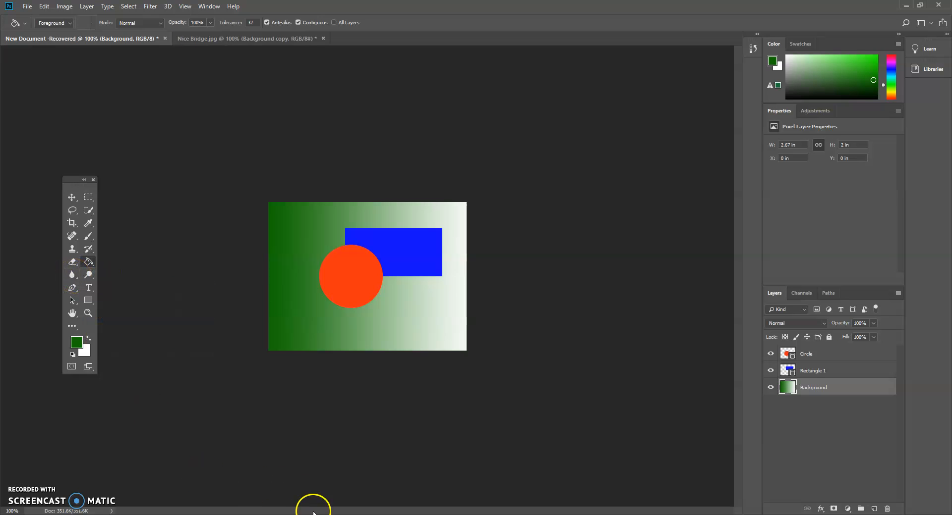
# Return to Nice Bridge.jpg and blur the large sailboat using the Blur Tool with a 114 px brush
pyautogui.click(219, 35)
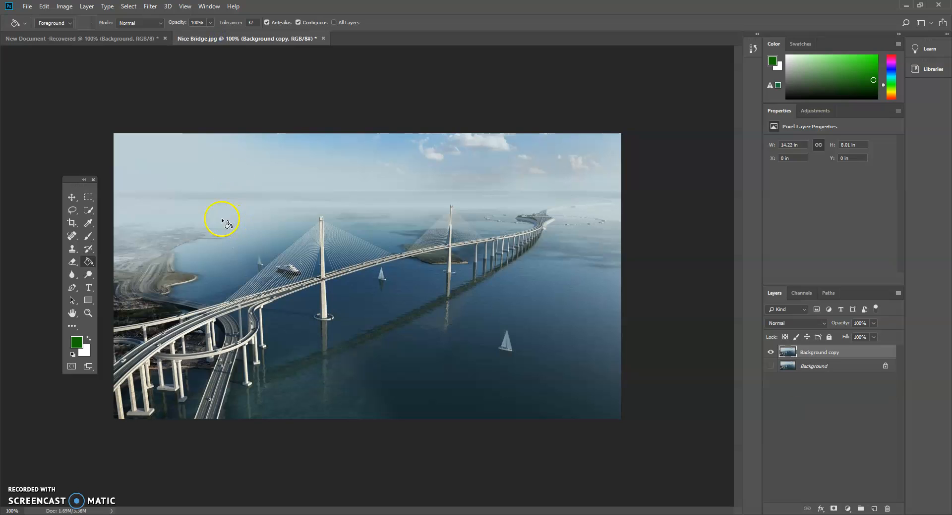
pyautogui.moveTo(72, 270); pyautogui.dragTo(92, 276)
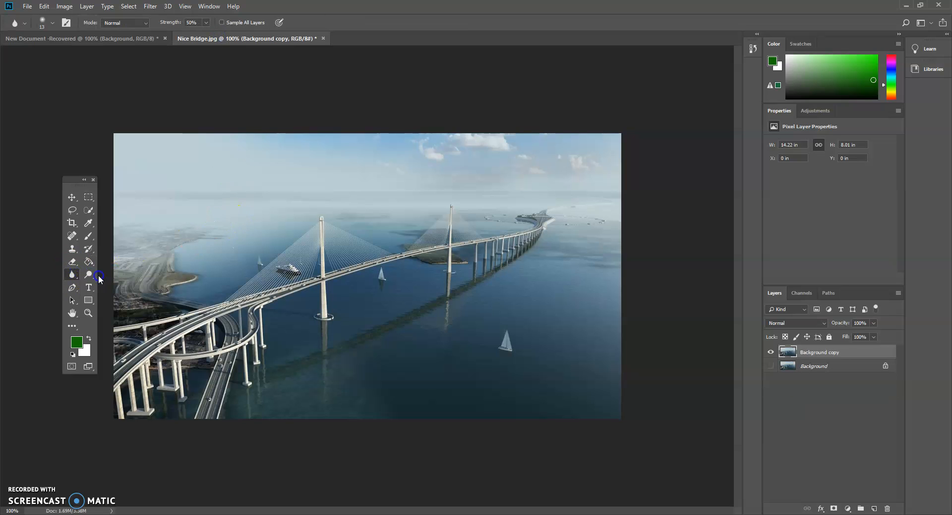
pyautogui.click(52, 22)
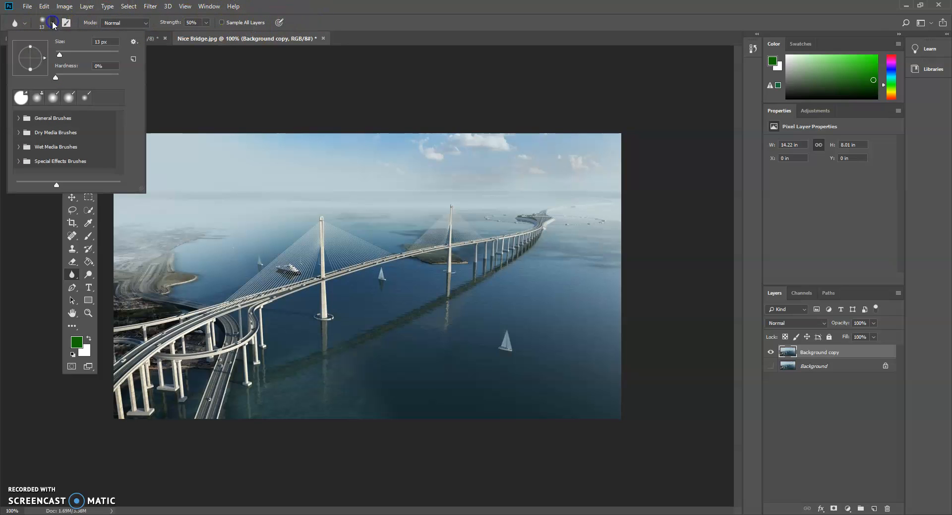
pyautogui.moveTo(60, 54); pyautogui.dragTo(90, 55)
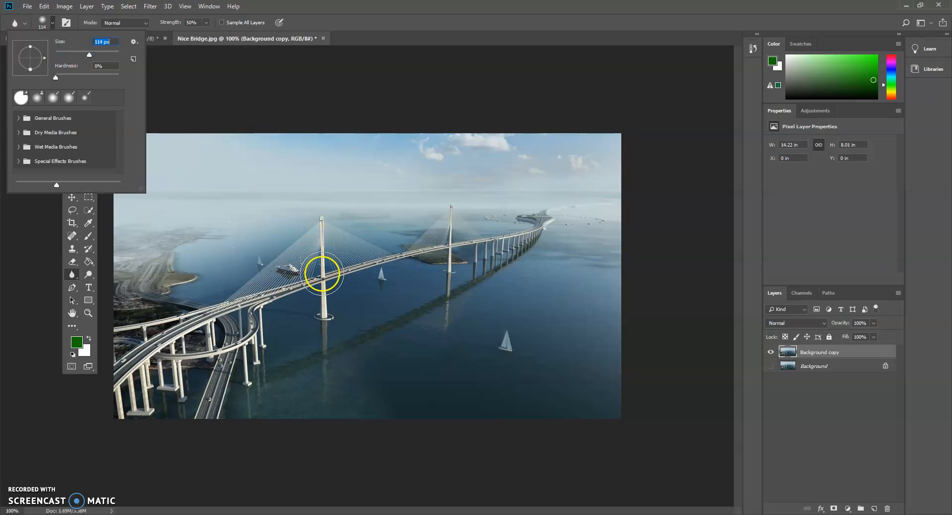
pyautogui.click(516, 359)
pyautogui.moveTo(525, 345)
pyautogui.mouseDown()
pyautogui.moveTo(496, 357)
pyautogui.moveTo(519, 330)
pyautogui.moveTo(507, 350)
pyautogui.moveTo(508, 322)
pyautogui.moveTo(504, 330)
pyautogui.moveTo(533, 364)
pyautogui.moveTo(497, 344)
pyautogui.mouseUp()
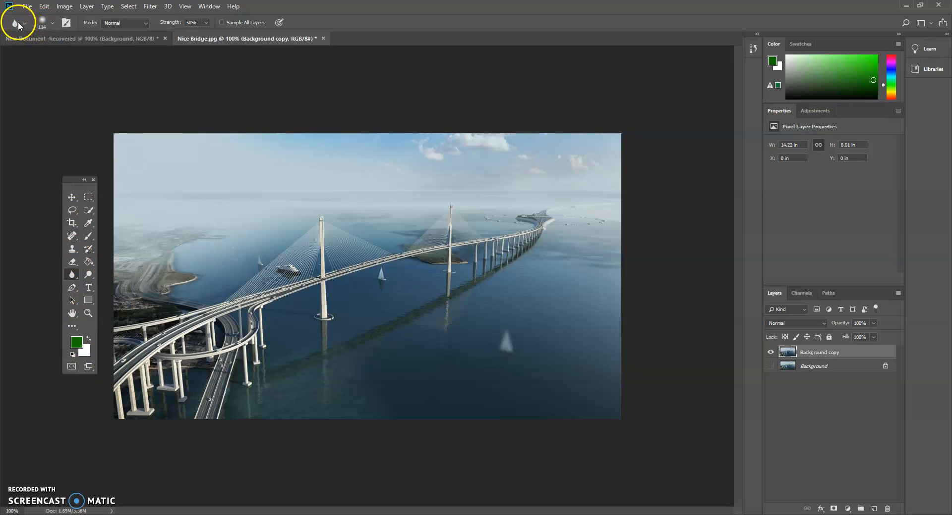
# Open the document history and revert to the Spot Healing Brush state to remove the sailboat blur
pyautogui.click(209, 6)
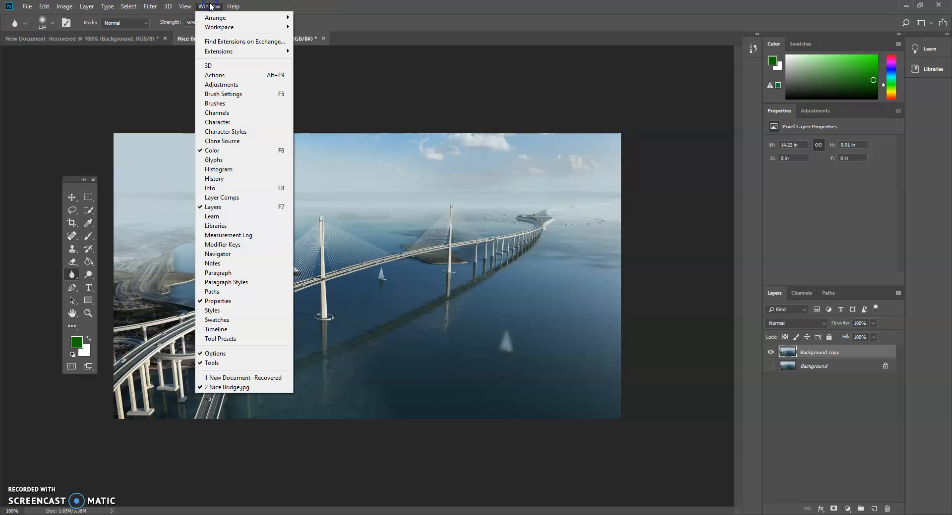
pyautogui.click(44, 6)
pyautogui.click(44, 18)
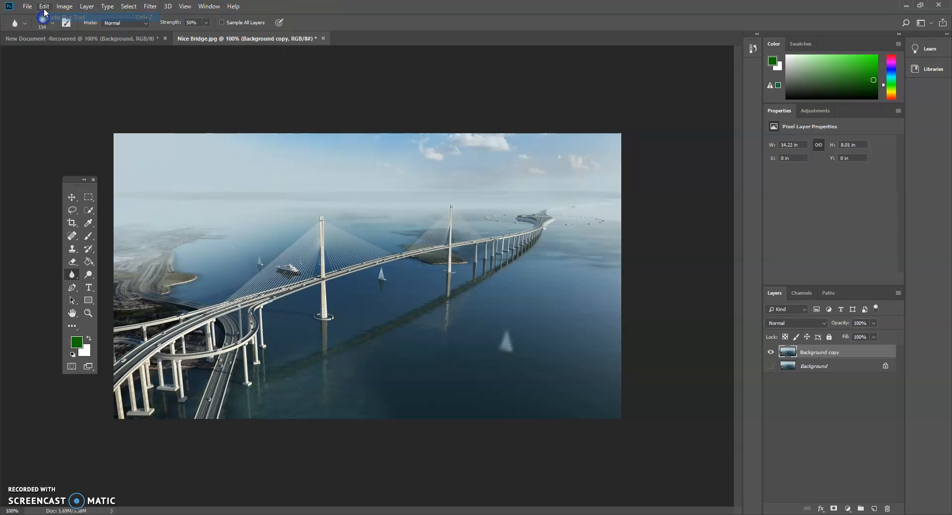
pyautogui.click(45, 6)
pyautogui.click(46, 18)
pyautogui.click(44, 6)
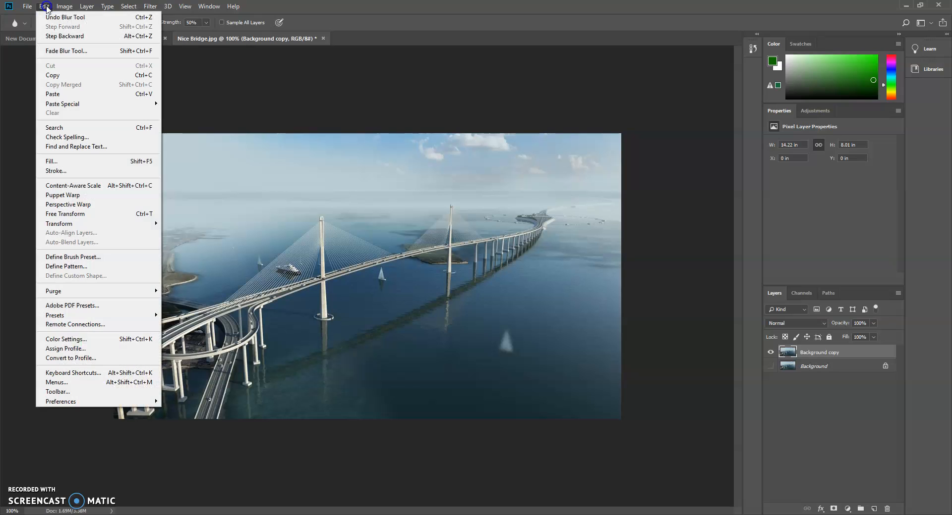
pyautogui.click(209, 6)
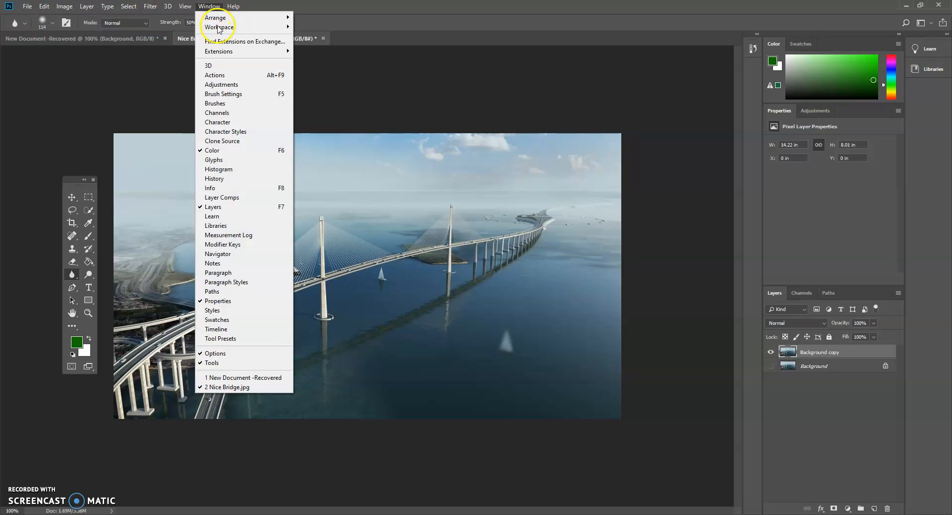
pyautogui.click(250, 179)
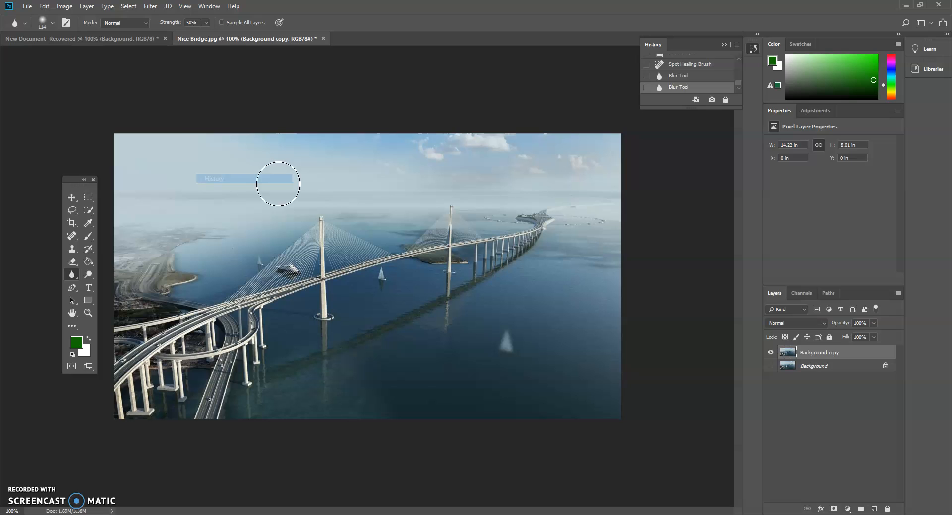
pyautogui.click(673, 65)
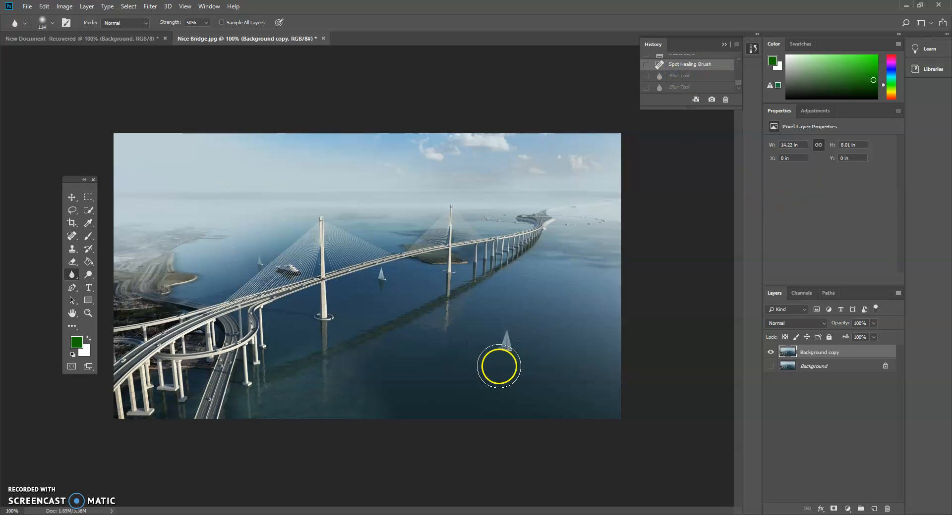
# View the tools grouped with the Blur Tool and switch to the Dodge Tool
pyautogui.click(71, 275)
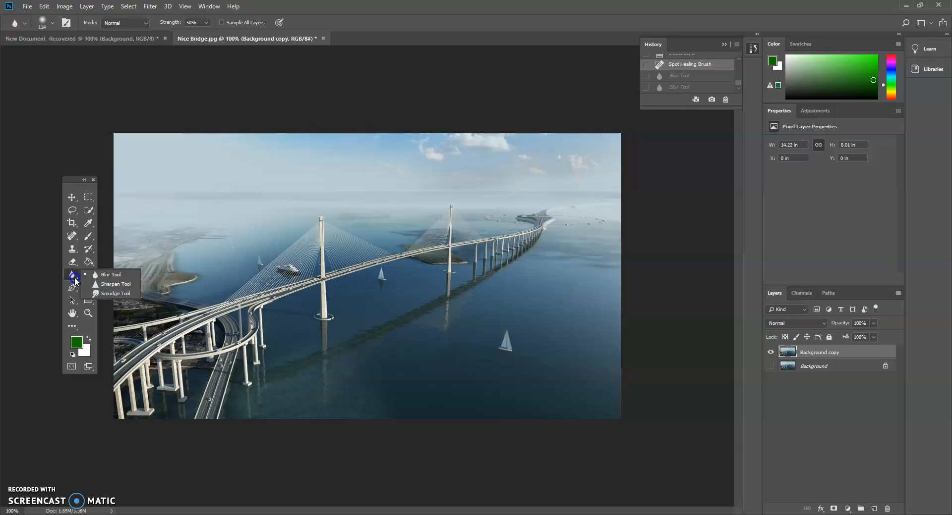
pyautogui.click(72, 274)
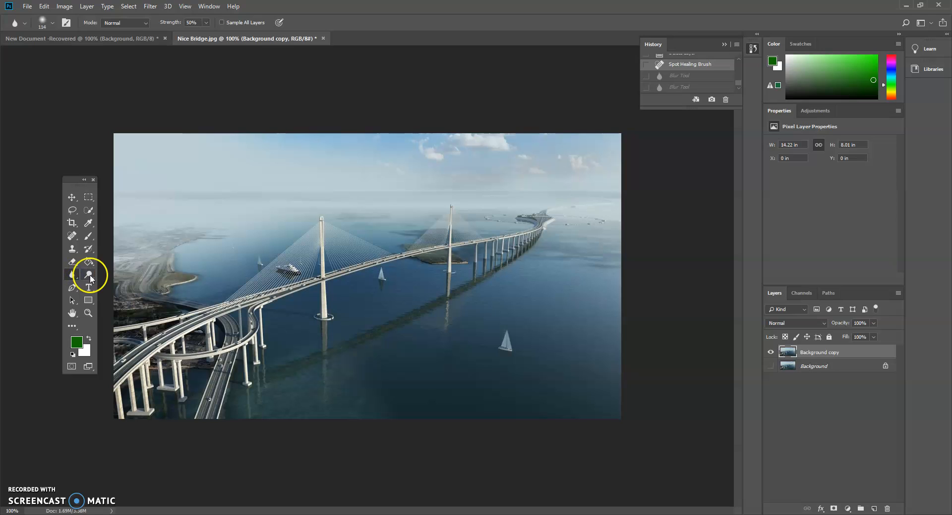
pyautogui.click(89, 275)
pyautogui.click(120, 299)
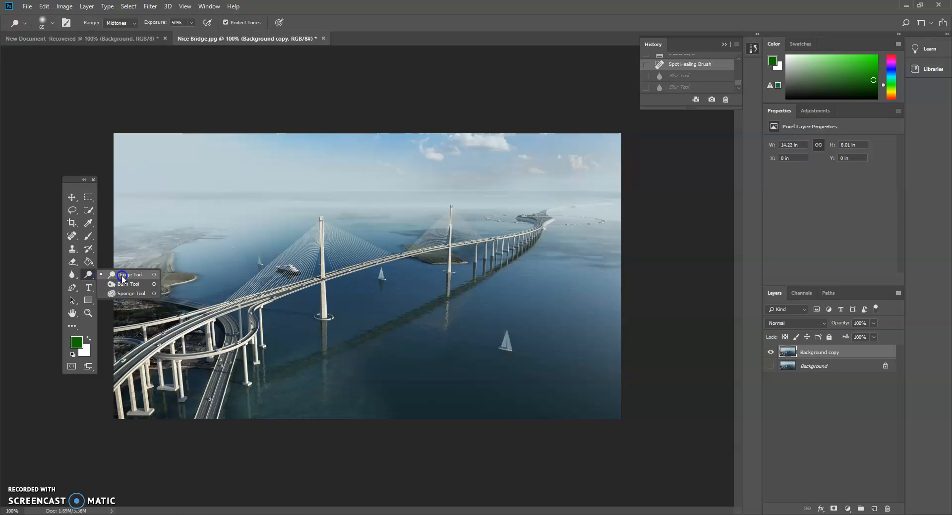
# Keep the Dodge Tool from its tool group, and switch to the Pen Tool
pyautogui.click(88, 278)
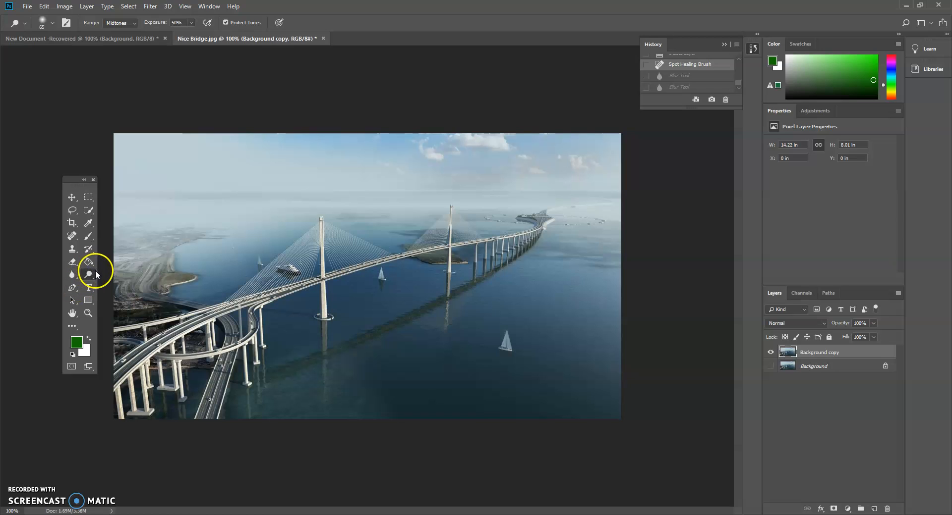
pyautogui.click(72, 289)
pyautogui.moveTo(72, 294); pyautogui.dragTo(90, 291)
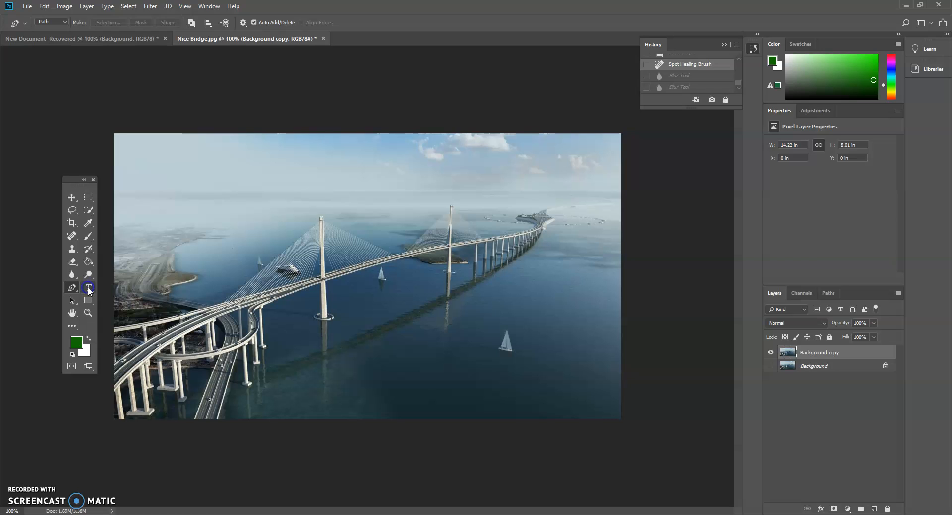
pyautogui.click(70, 290)
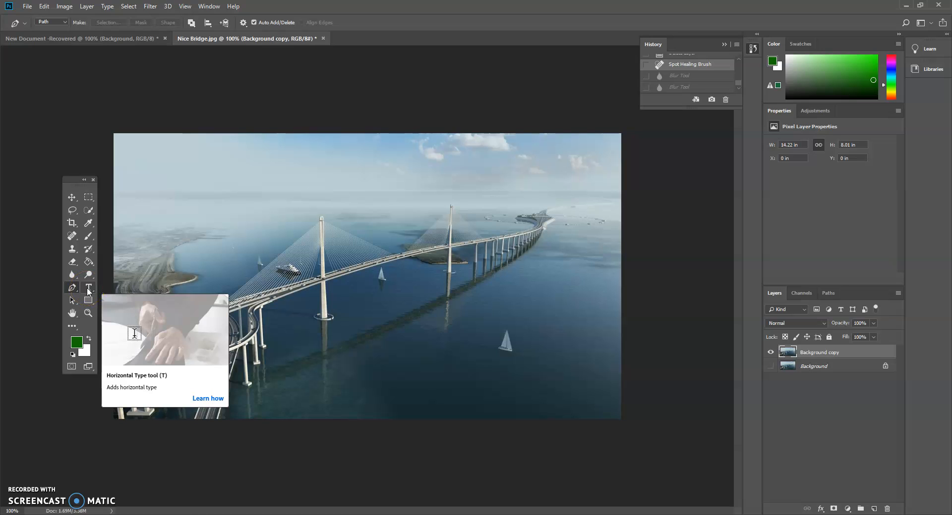
# View the tools grouped with the type tool and choose the Horizontal Type Tool
pyautogui.click(88, 290)
pyautogui.rightClick(90, 292)
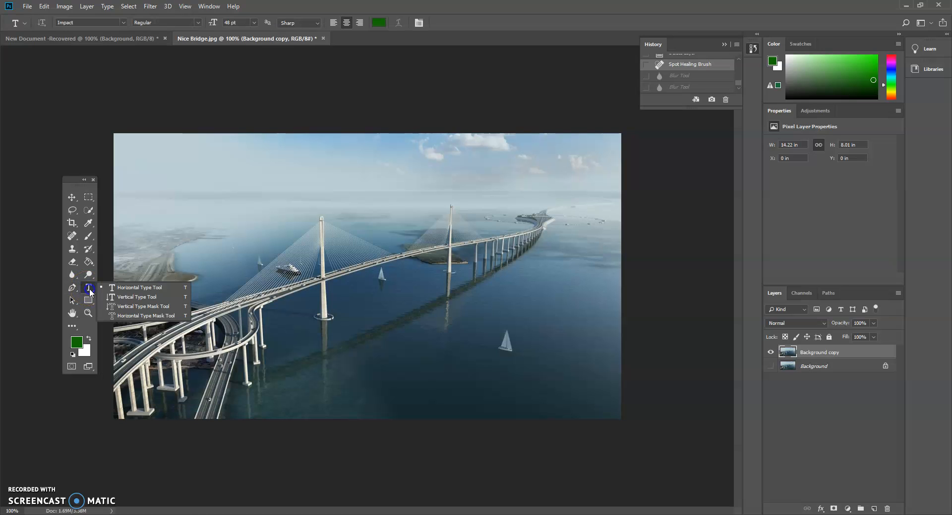
pyautogui.click(124, 290)
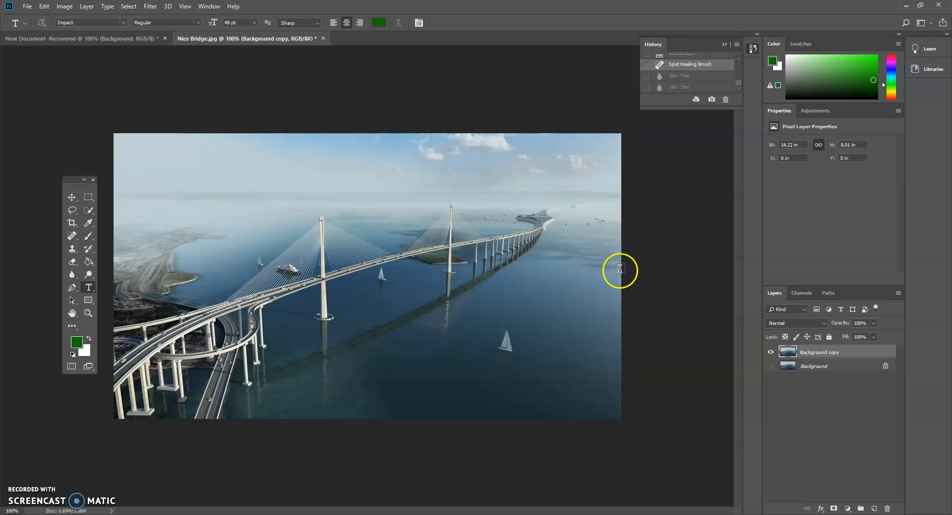
# Swap the foreground color to white and add the text "NICE BRIDGE" in 60 pt Impact over the water near the shoreline
pyautogui.click(90, 339)
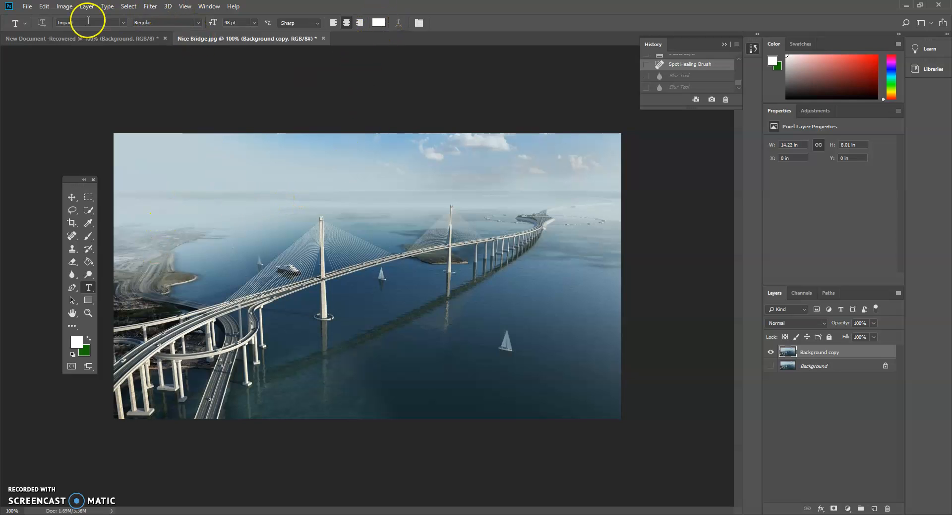
pyautogui.click(253, 23)
pyautogui.click(239, 143)
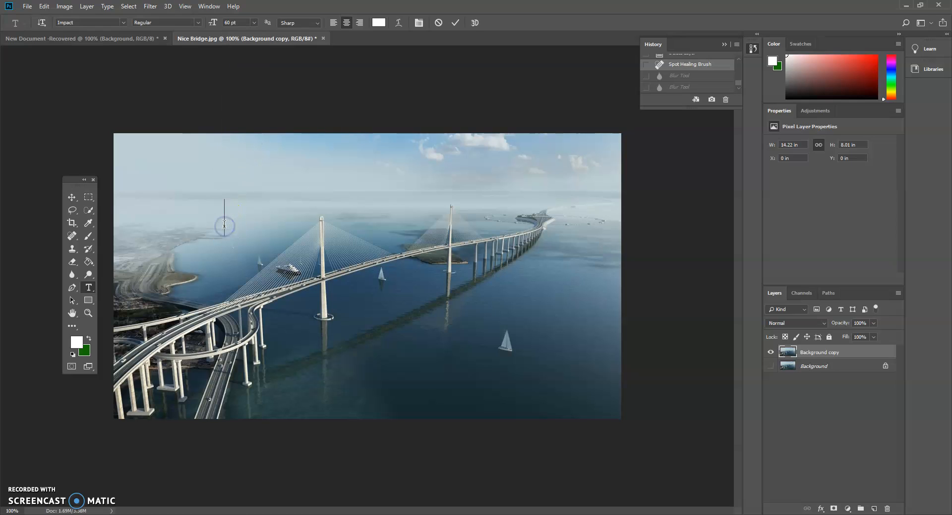
pyautogui.write('NICE BRIC')
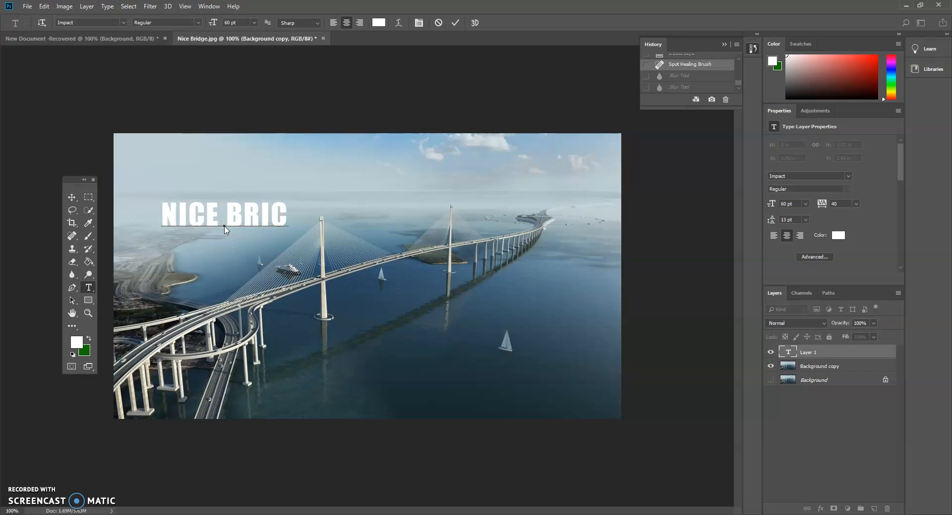
pyautogui.press('BackSpace')
pyautogui.write('DGE')
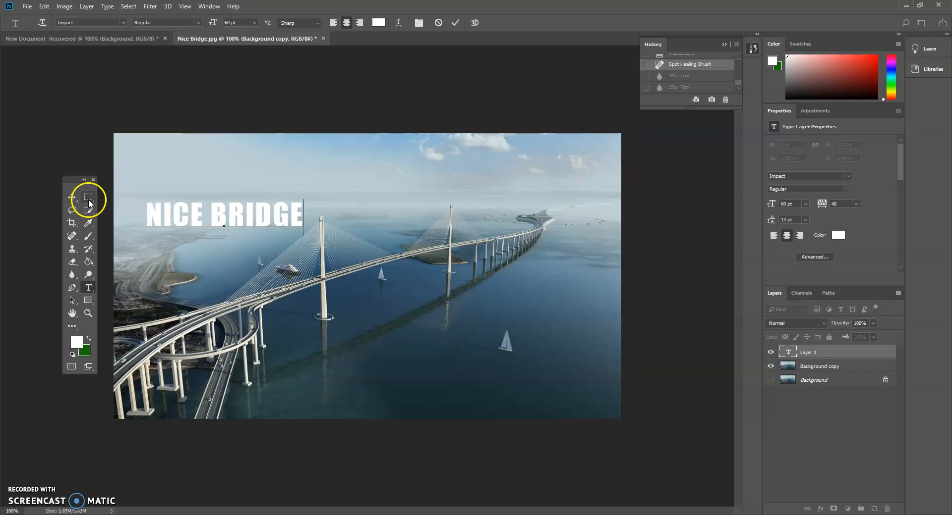
# Move the NICE BRIDGE text to the sky between and above the two bridge towers with the Move Tool
pyautogui.click(72, 198)
pyautogui.moveTo(207, 212); pyautogui.dragTo(350, 187)
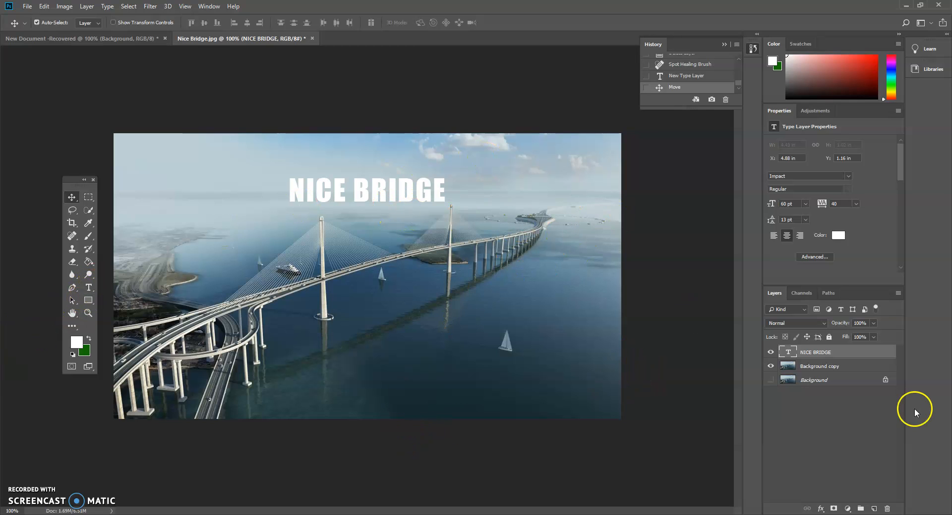
# Toggle the NICE BRIDGE layer's visibility, leaving it hidden, and make Background copy the active layer
pyautogui.click(771, 352)
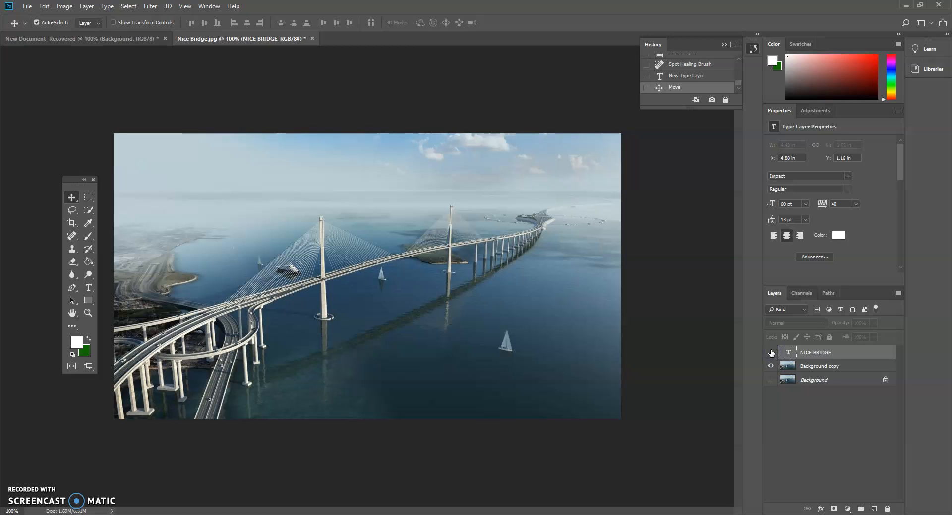
pyautogui.click(821, 367)
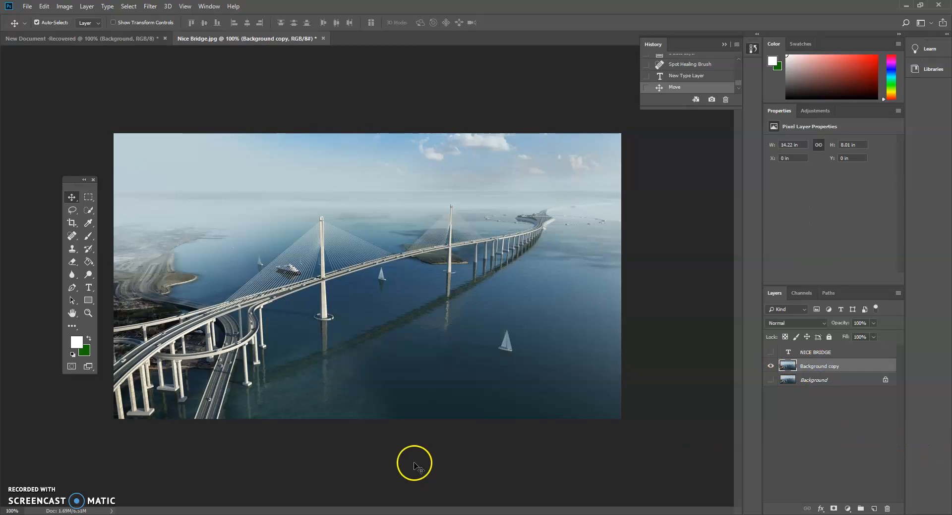
pyautogui.click(771, 352)
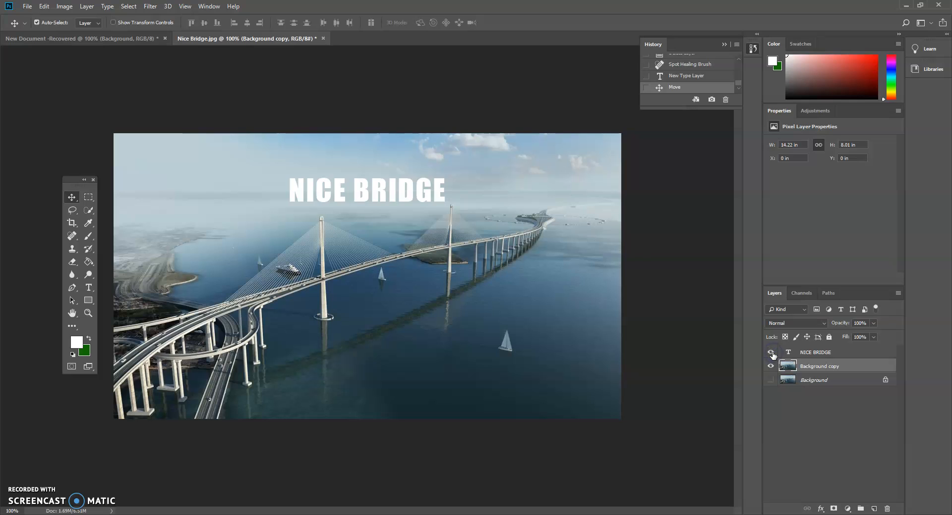
pyautogui.click(770, 352)
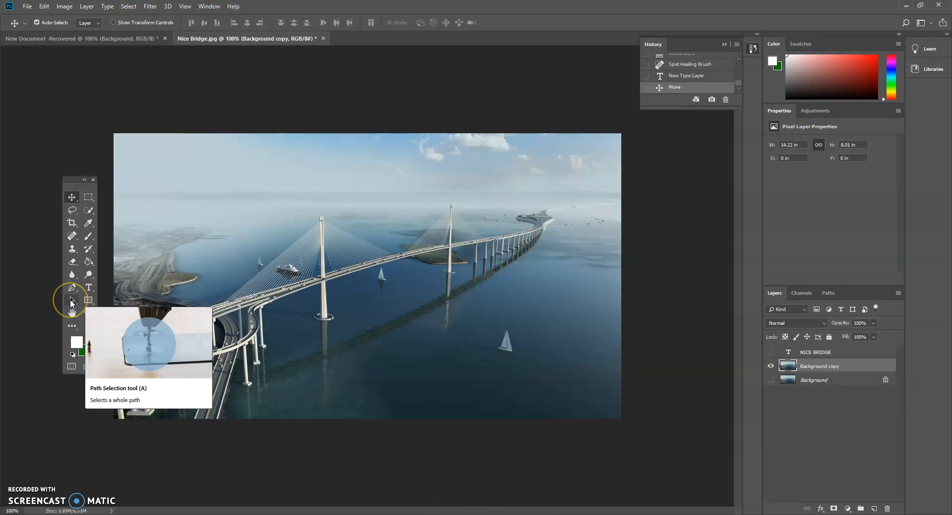
# Switch to the Custom Shape Tool and examine the available custom shapes
pyautogui.click(72, 301)
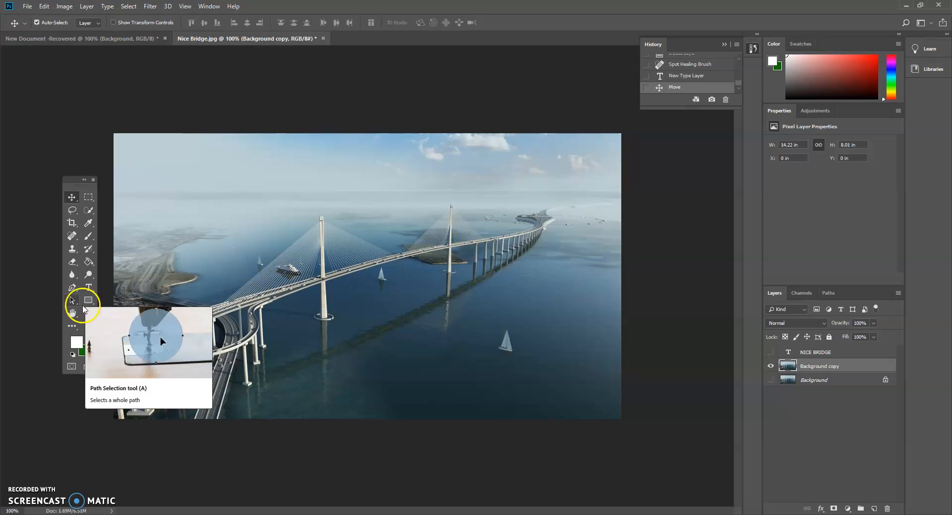
pyautogui.click(89, 301)
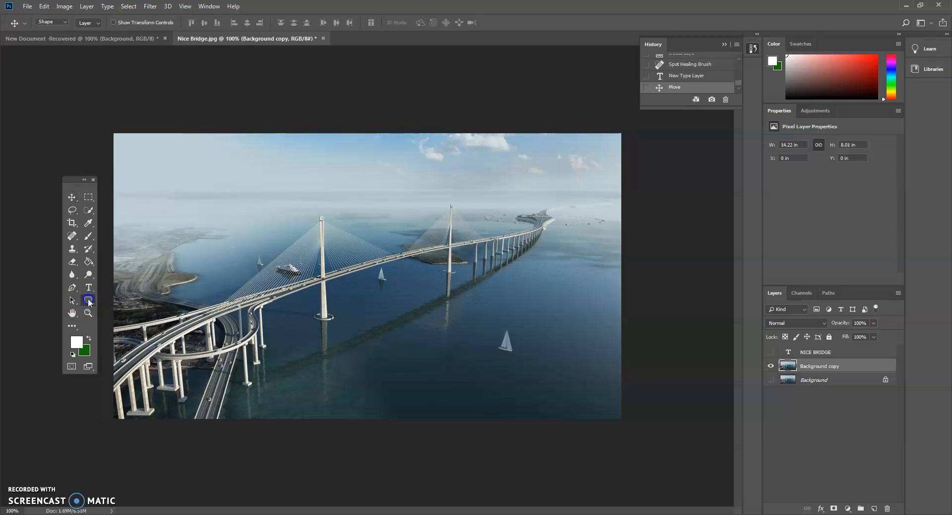
pyautogui.click(88, 300)
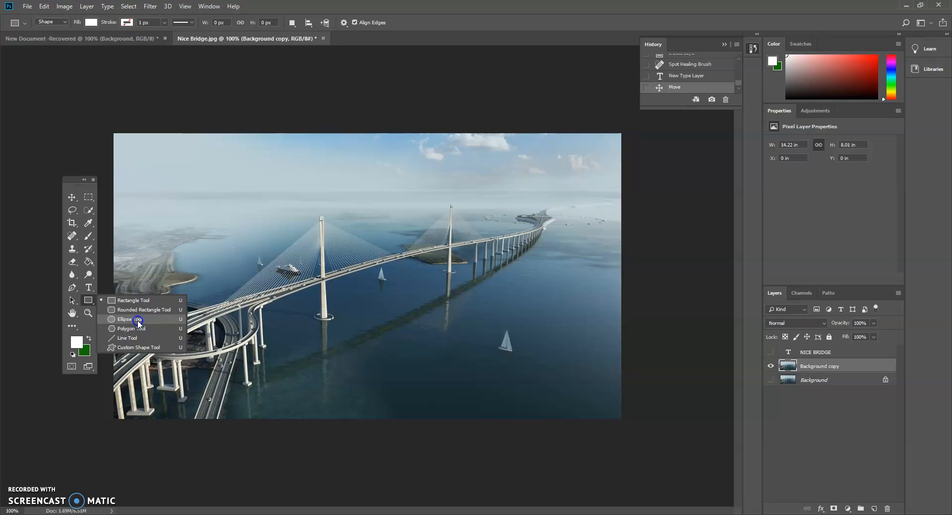
pyautogui.click(139, 348)
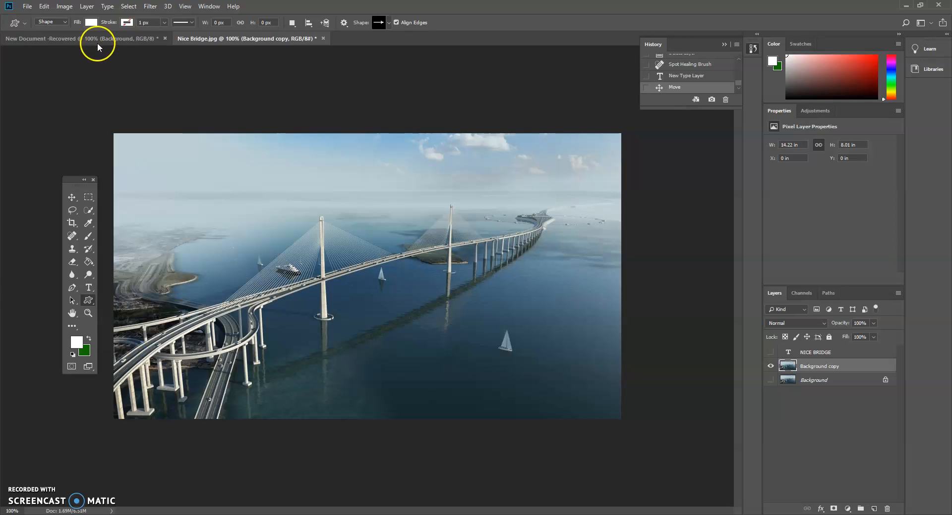
pyautogui.click(386, 23)
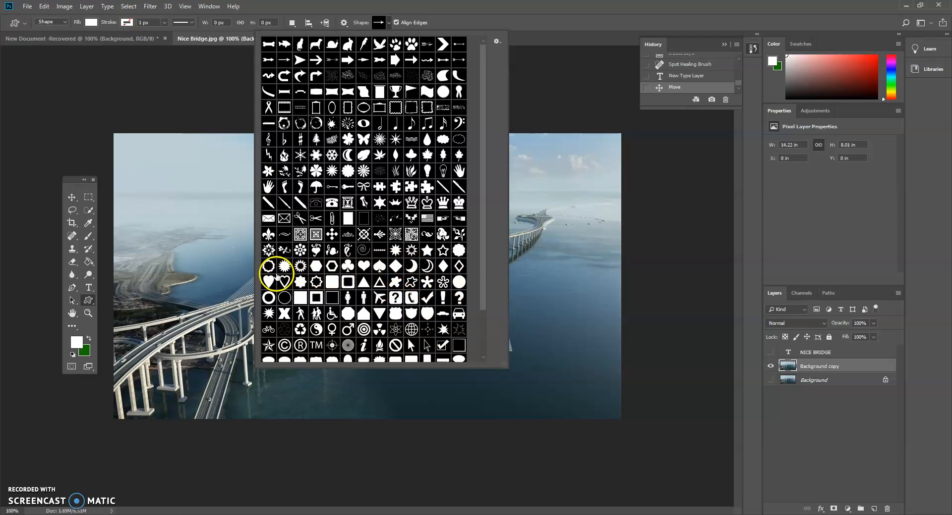
pyautogui.click(71, 157)
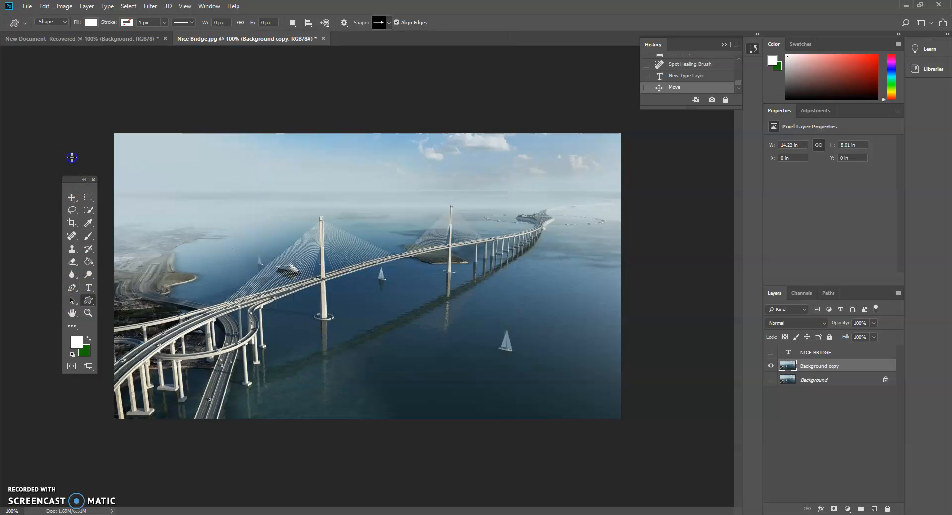
# Cancel the custom shape creation and switch back to the Rectangle Tool
pyautogui.click(85, 302)
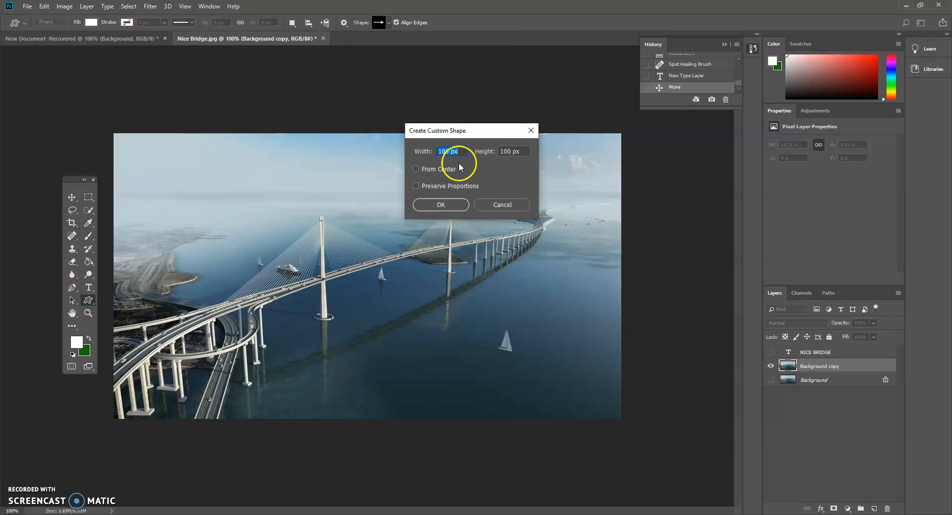
pyautogui.click(497, 205)
pyautogui.click(88, 299)
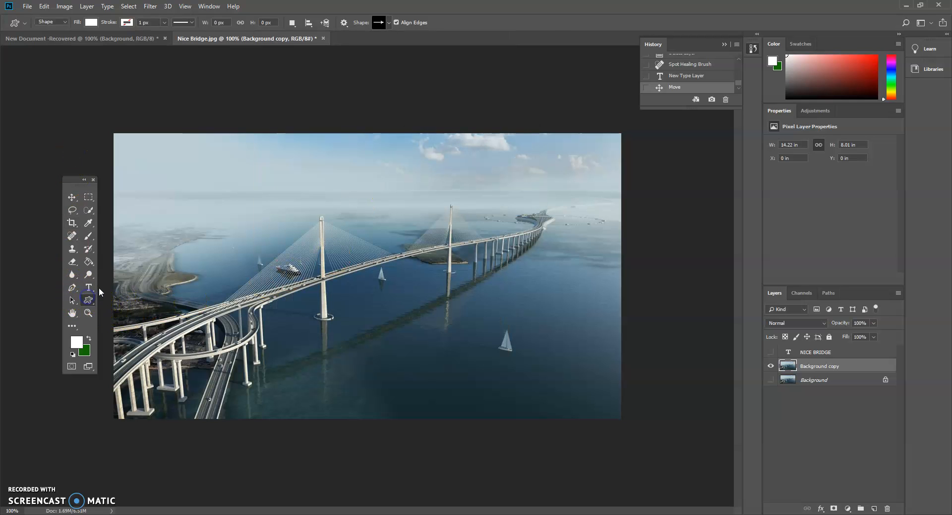
pyautogui.click(90, 305)
pyautogui.click(139, 301)
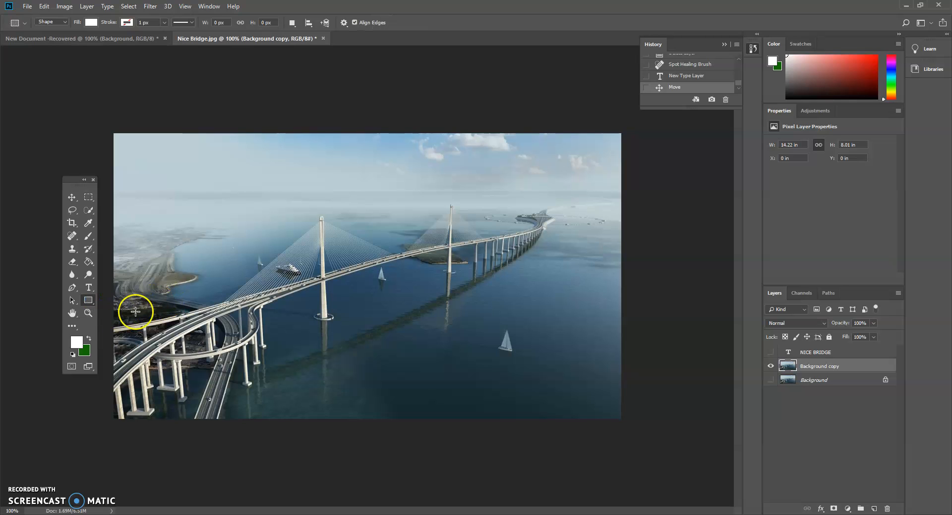
# Choose the Hand Tool and magnify the bridge photo to 500%
pyautogui.click(72, 314)
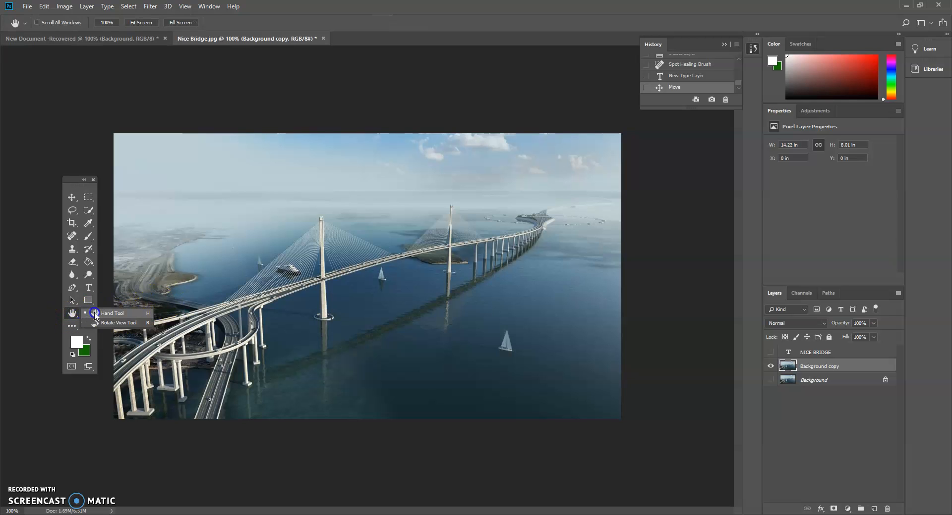
pyautogui.click(324, 295)
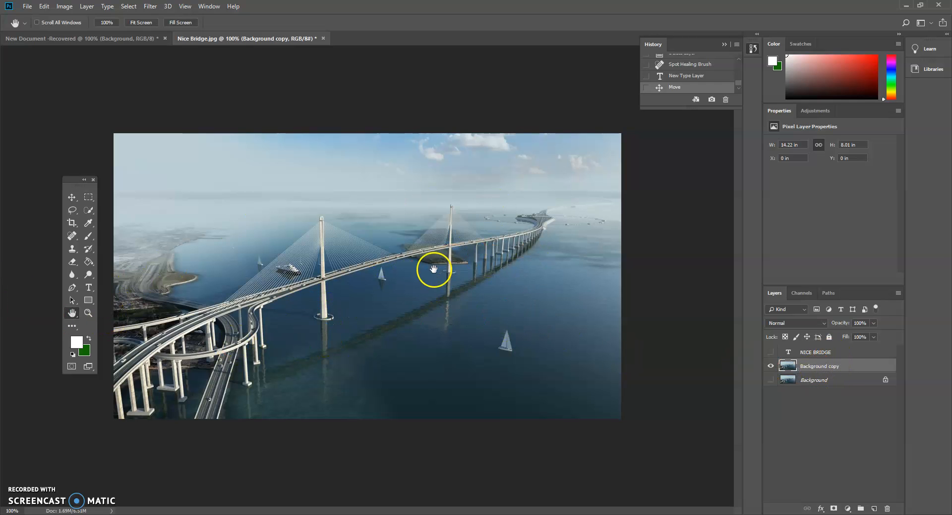
pyautogui.click(44, 6)
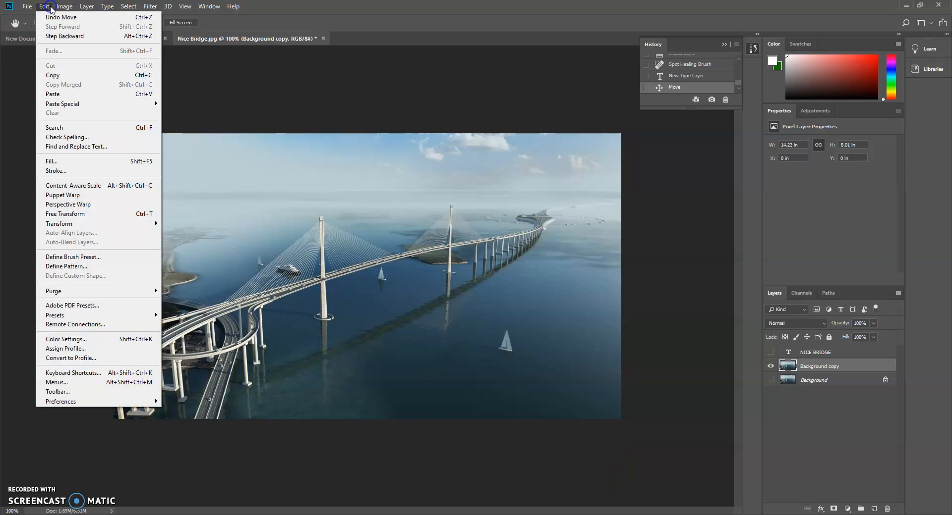
pyautogui.click(67, 7)
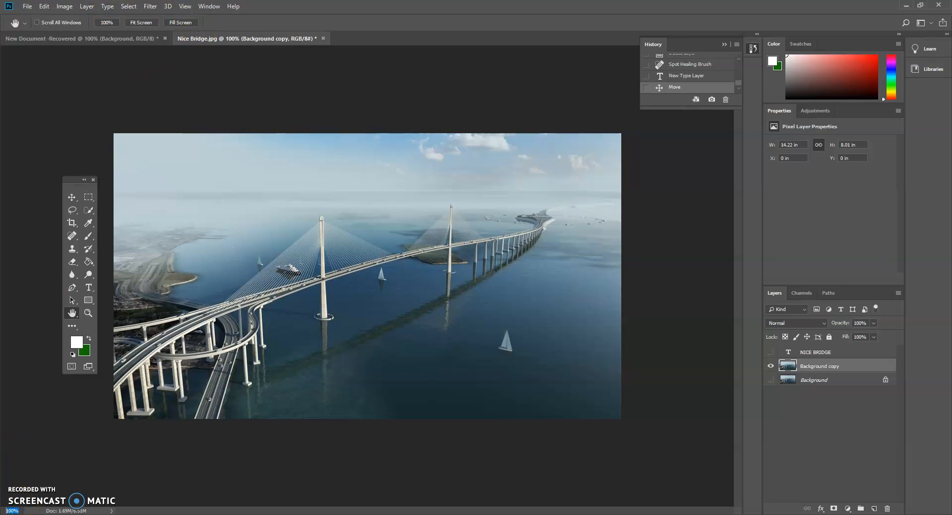
pyautogui.press('Return')
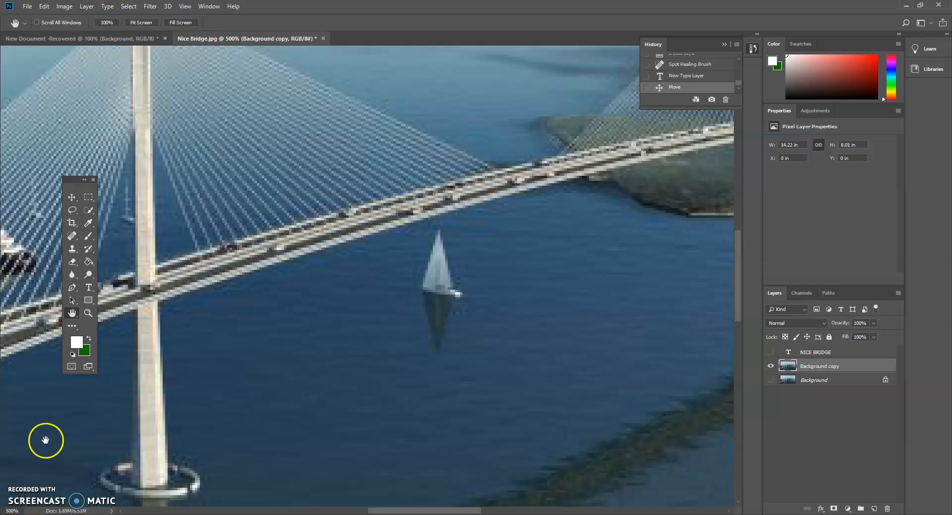
# Pan around the magnified bridge photo with the Hand Tool, and return the zoom to 100%
pyautogui.moveTo(542, 276); pyautogui.dragTo(212, 360)
pyautogui.moveTo(617, 266); pyautogui.dragTo(263, 358)
pyautogui.moveTo(639, 227); pyautogui.dragTo(530, 440)
pyautogui.moveTo(356, 423); pyautogui.dragTo(439, 245)
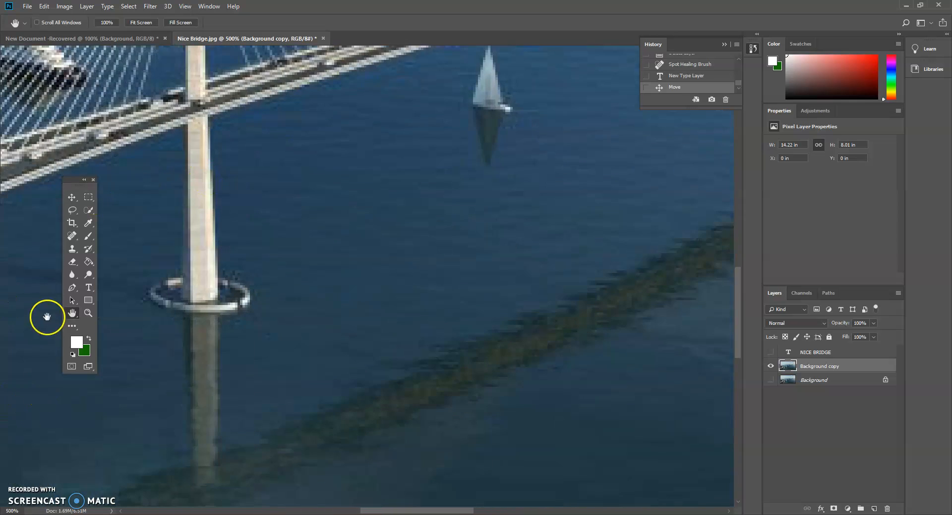
pyautogui.write('100')
pyautogui.press('Return')
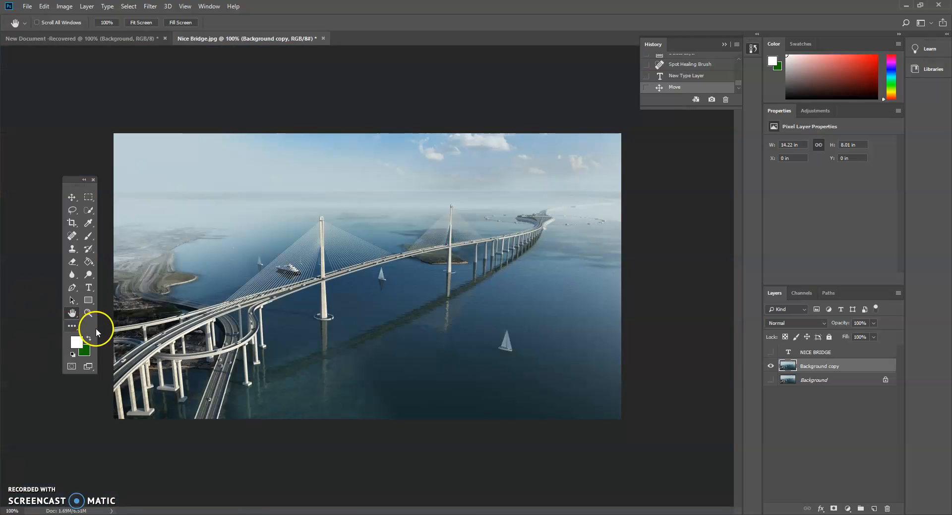
# Use the Zoom Tool to zoom in to 400% around the small sailboat, and zoom back out to 66.67%
pyautogui.click(88, 314)
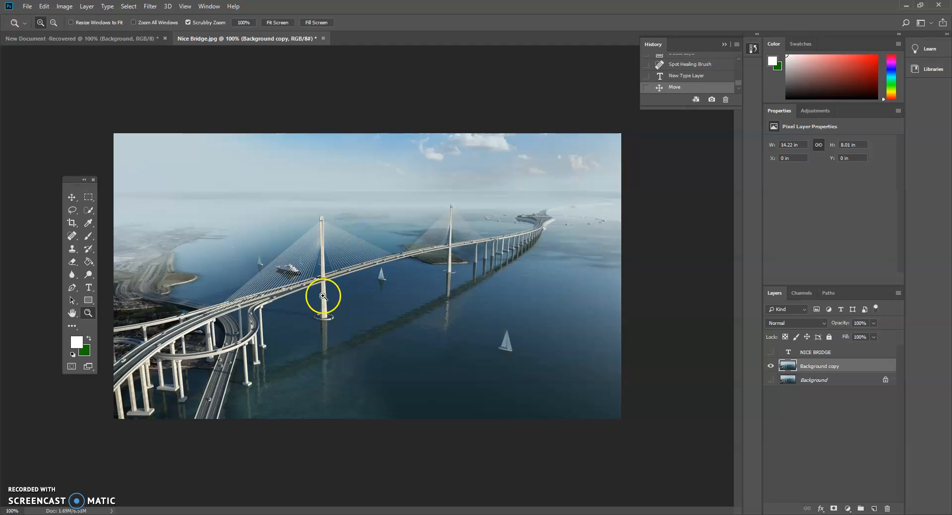
pyautogui.click(379, 273)
pyautogui.click(408, 281)
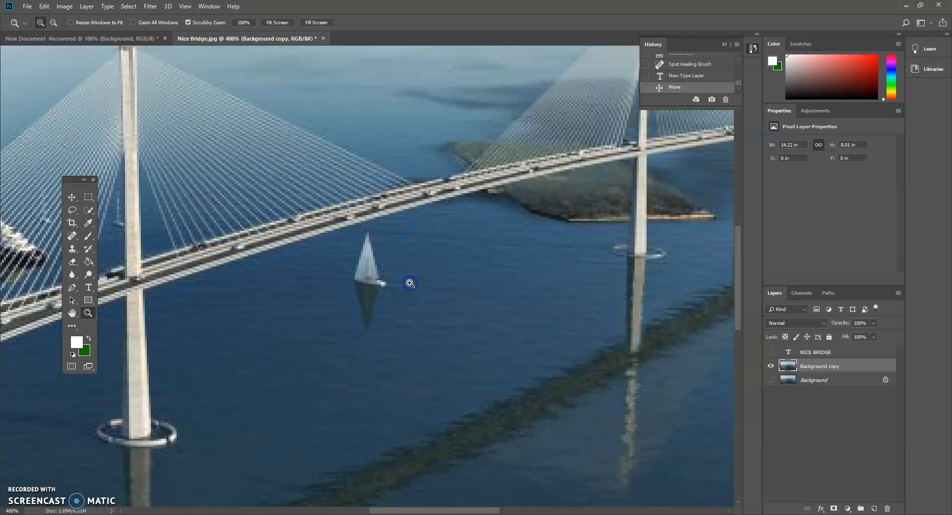
pyautogui.keyDown('alt'); pyautogui.click(410, 283); pyautogui.keyUp('alt')
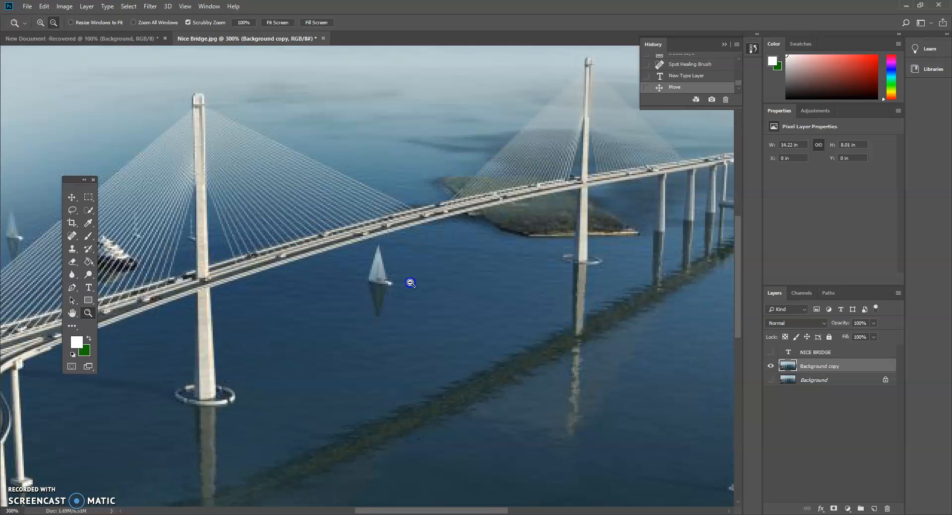
pyautogui.keyDown('alt'); pyautogui.click(410, 283); pyautogui.keyUp('alt')
pyautogui.keyDown('alt'); pyautogui.click(410, 283); pyautogui.keyUp('alt')
pyautogui.keyDown('alt'); pyautogui.click(410, 283); pyautogui.keyUp('alt')
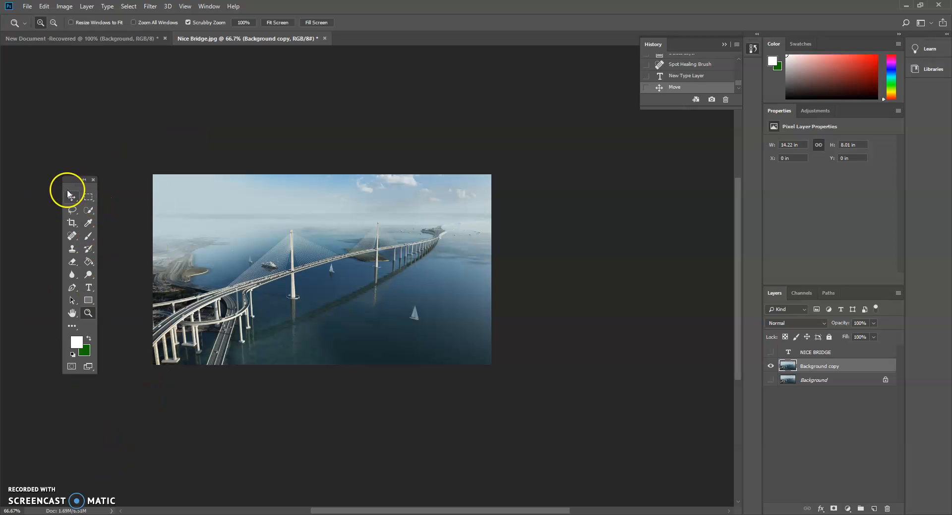
# Collapse the toolbox to a single column, and close and redisplay it
pyautogui.click(84, 180)
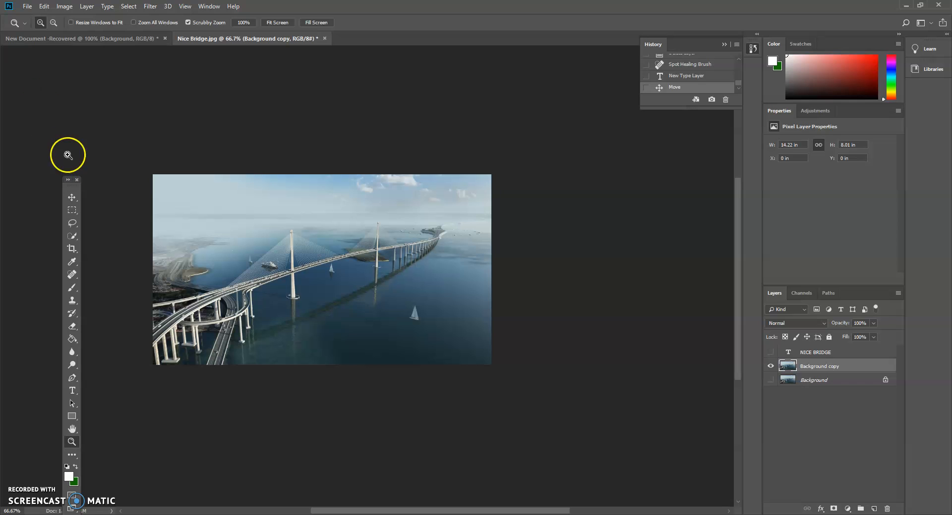
pyautogui.click(77, 179)
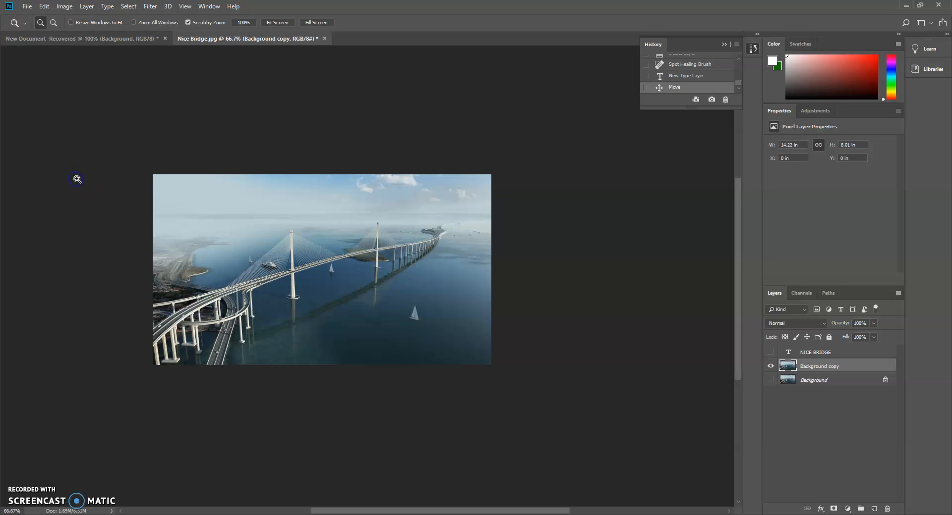
pyautogui.click(209, 7)
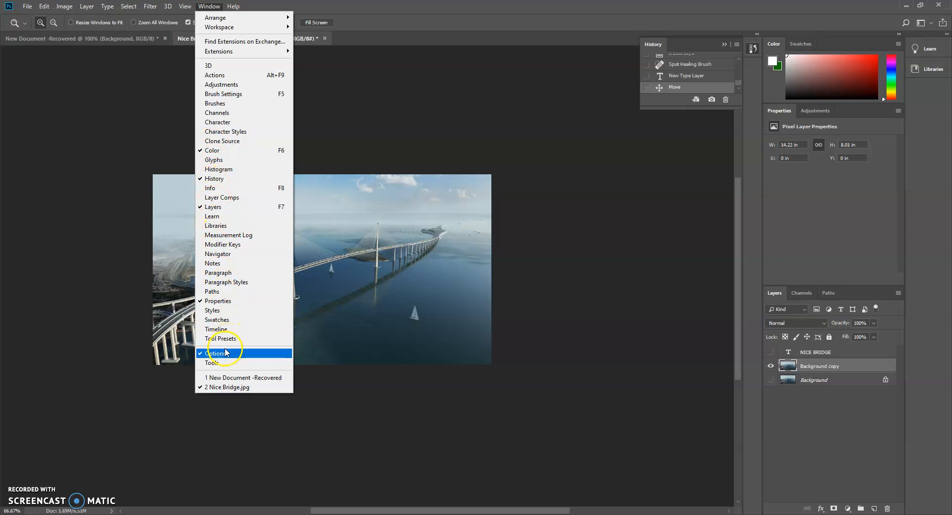
pyautogui.click(221, 367)
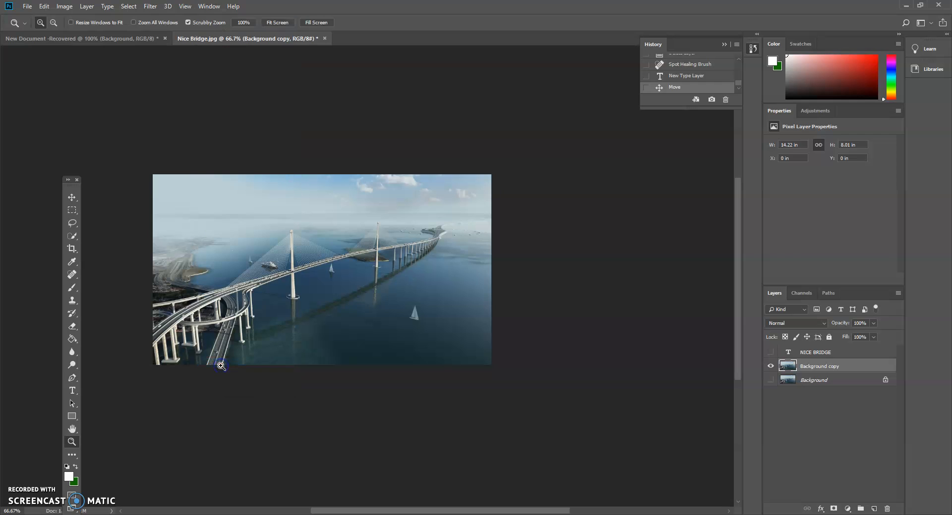
# Expand the toolbox to two columns and move it to the upper-left corner of the workspace
pyautogui.click(68, 180)
pyautogui.moveTo(64, 177); pyautogui.dragTo(11, 52)
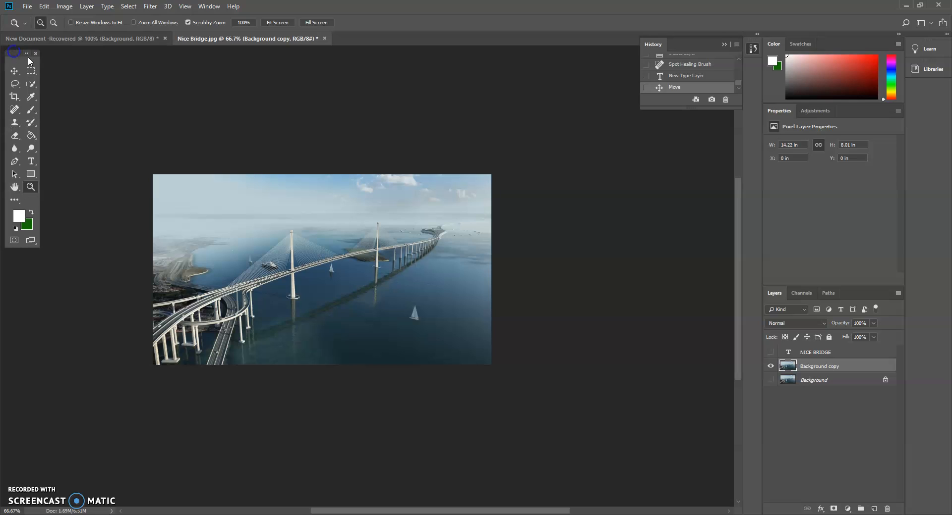